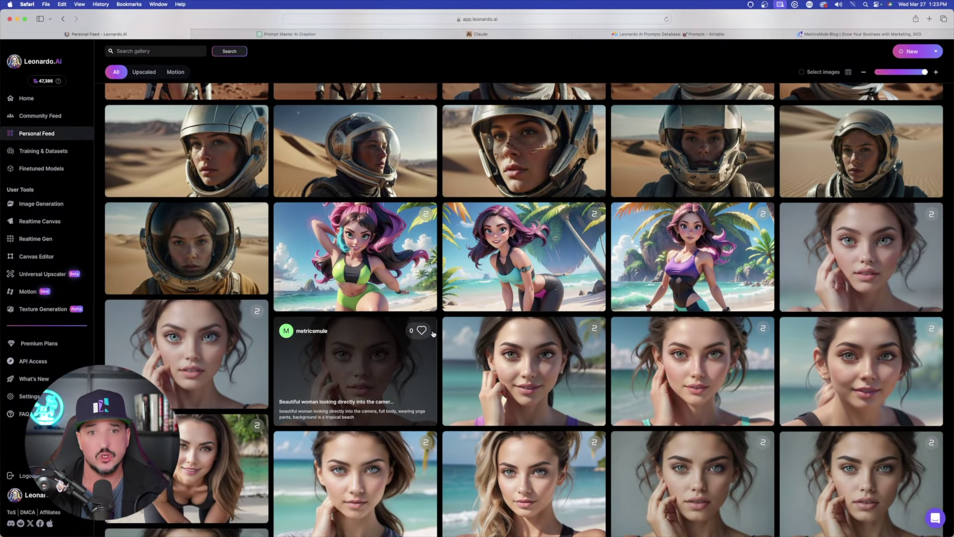
scroll(458, 285, down, 10)
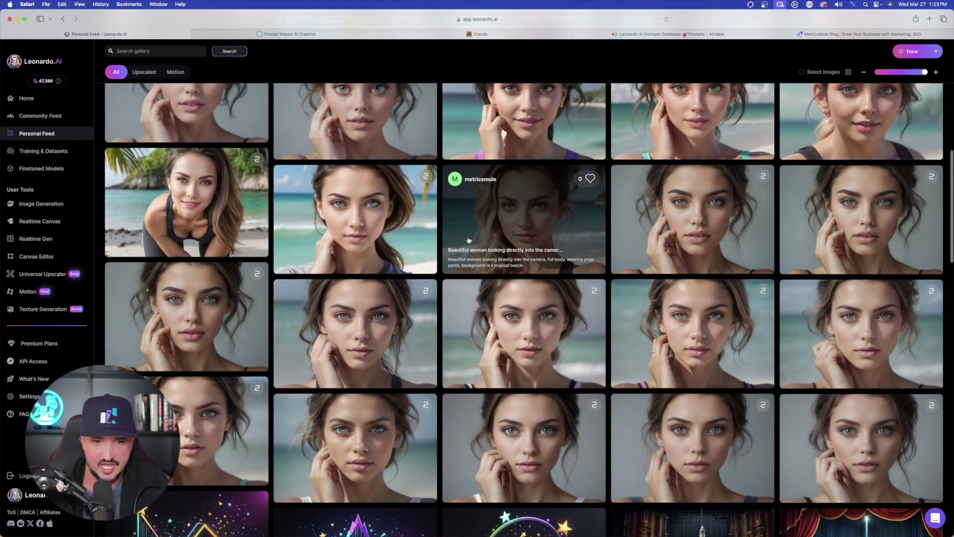
click(468, 241)
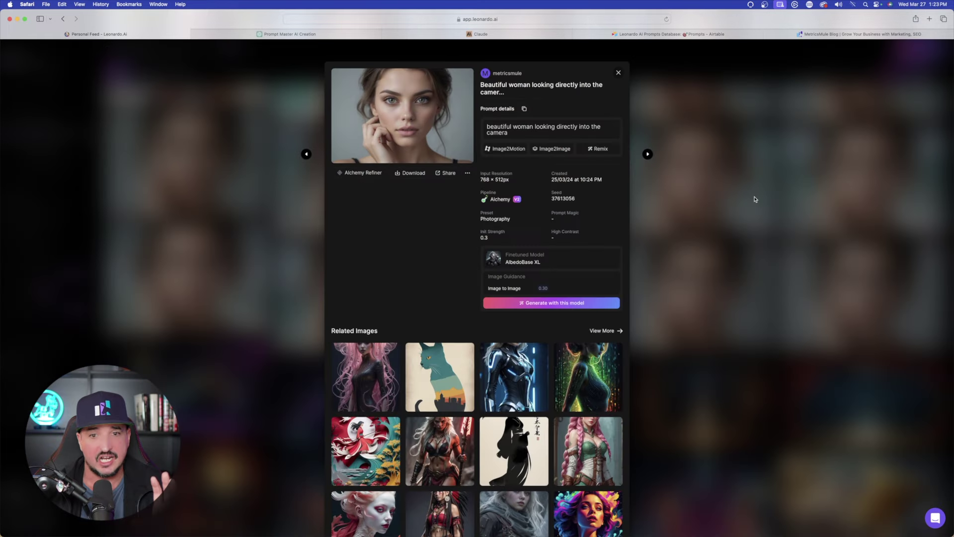
click(405, 131)
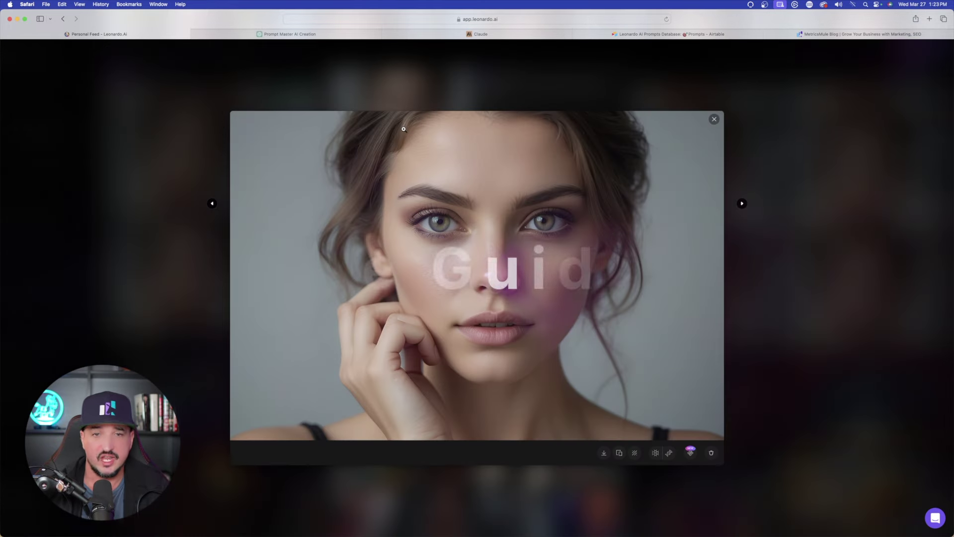
click(830, 277)
click(772, 273)
click(691, 279)
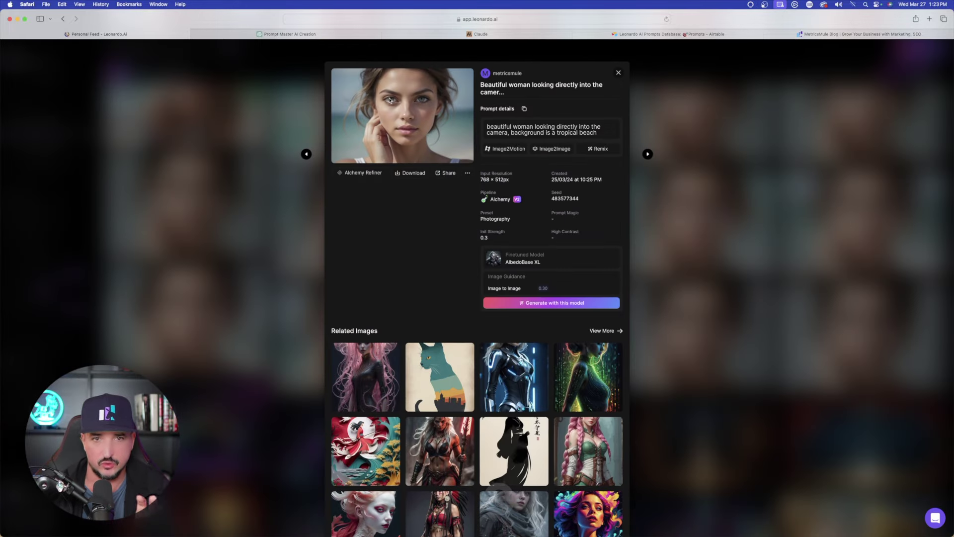
click(390, 100)
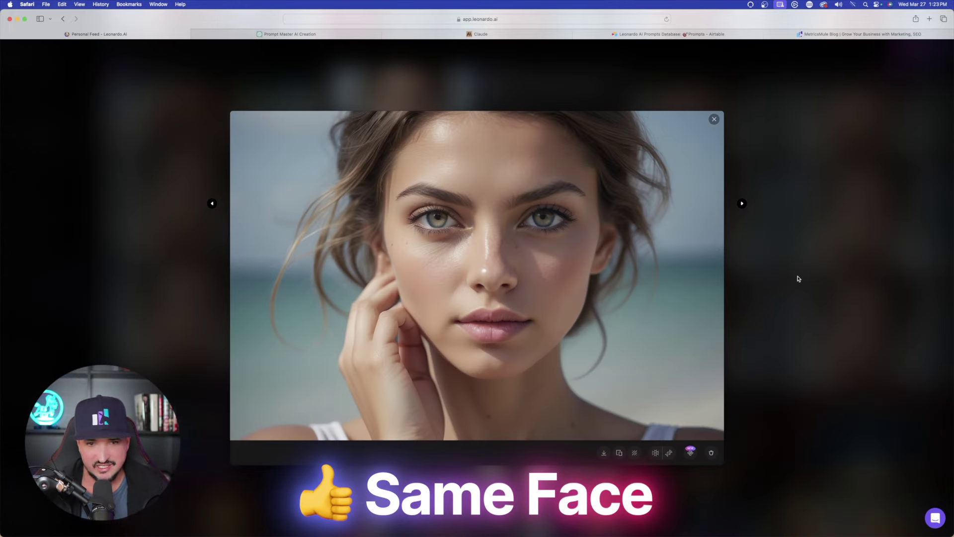
drag(488, 114, 614, 124)
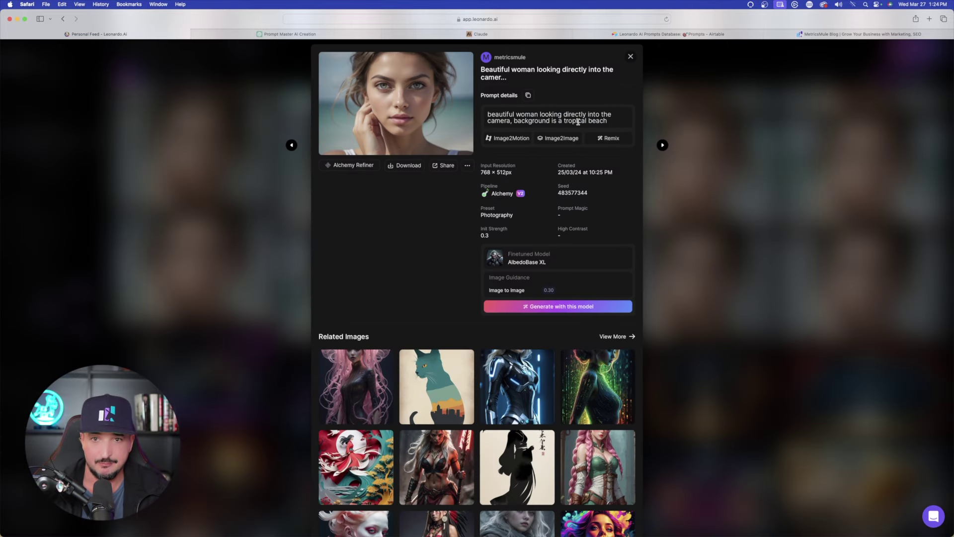
click(729, 104)
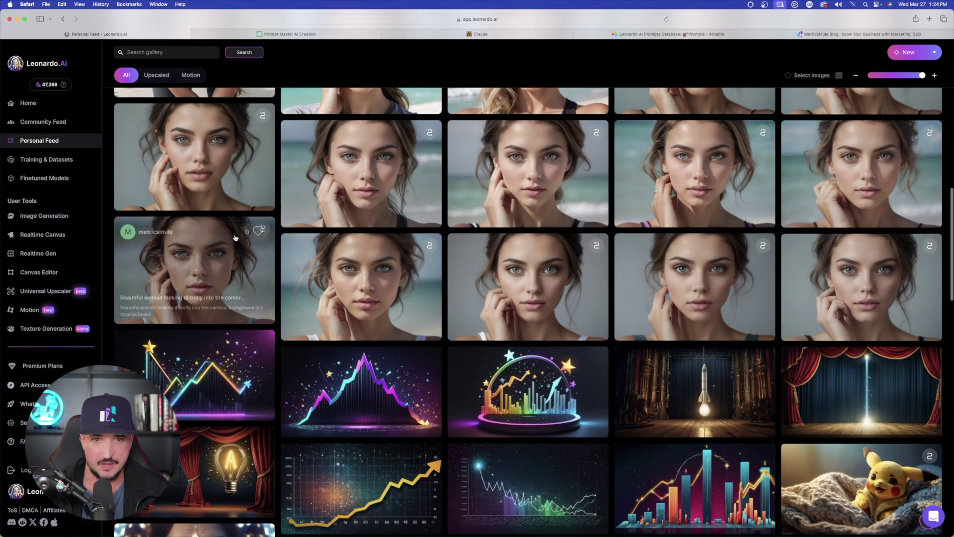
click(352, 288)
click(378, 145)
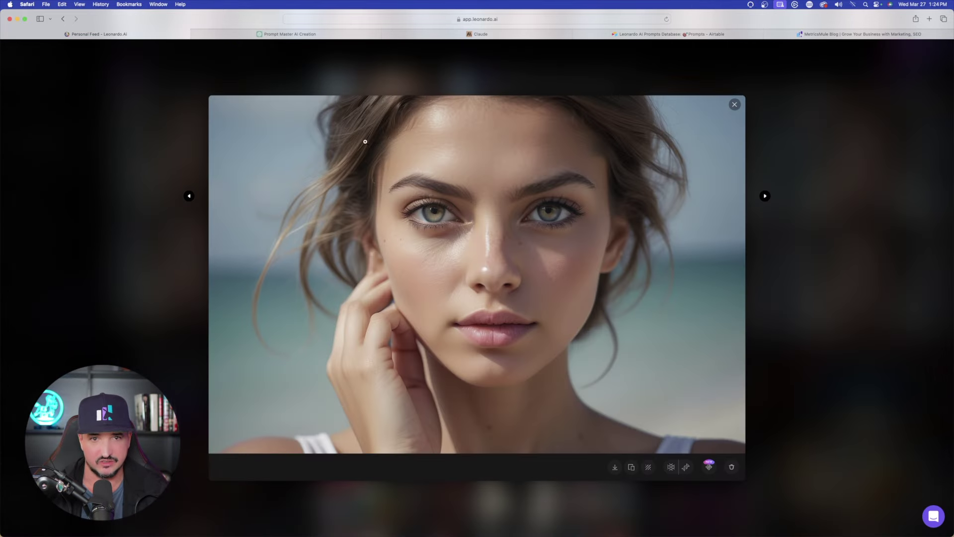
click(128, 186)
click(863, 272)
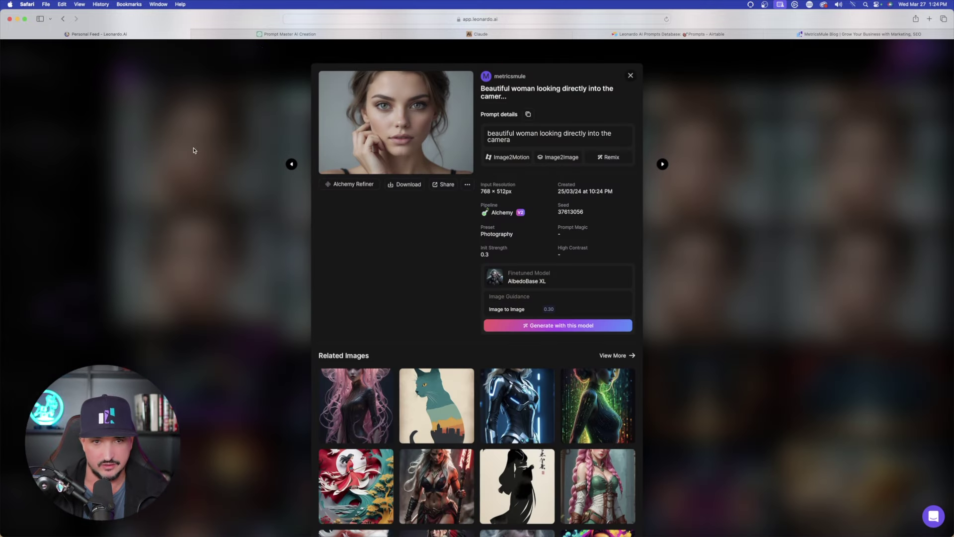
click(343, 133)
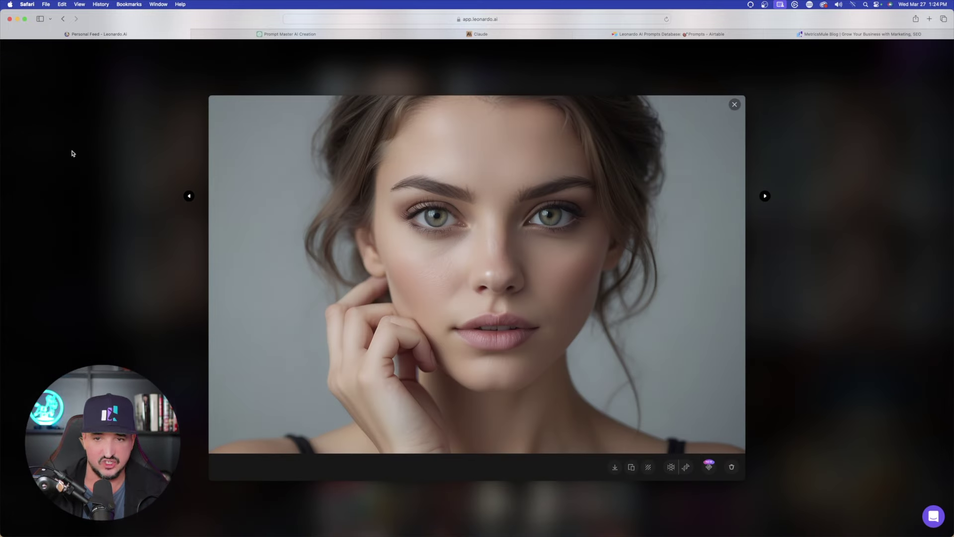
click(177, 179)
click(176, 179)
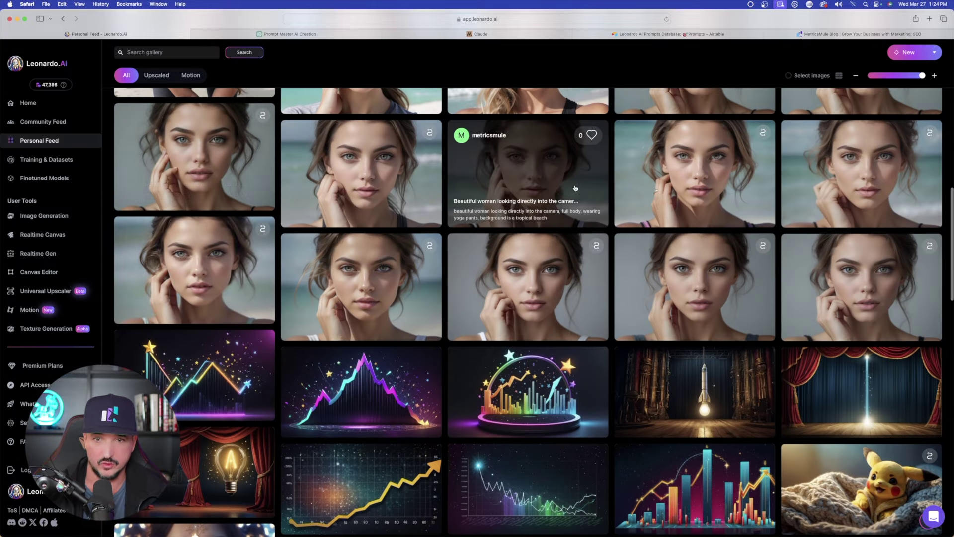
click(897, 176)
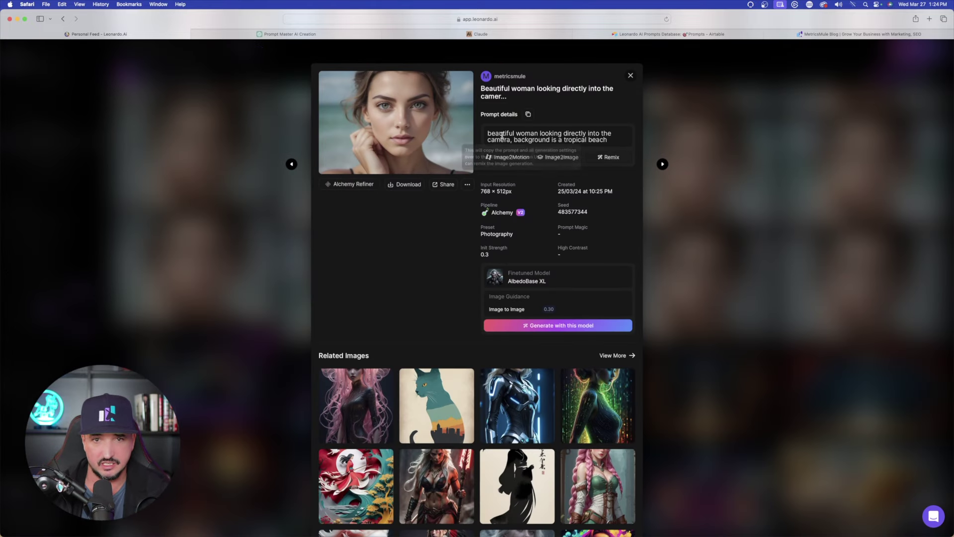
click(439, 123)
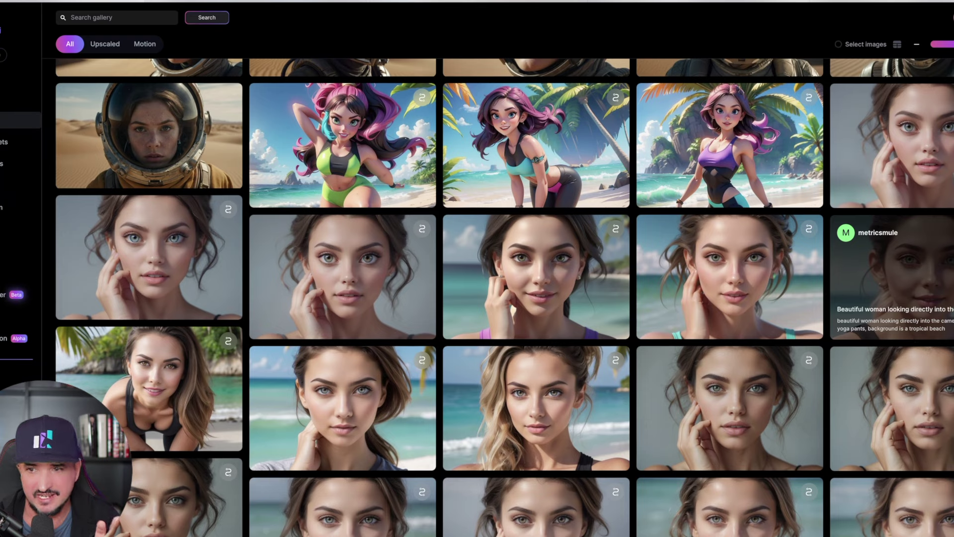
- Inspect the 3D Render beach portrait at full size, then close its details
click(740, 284)
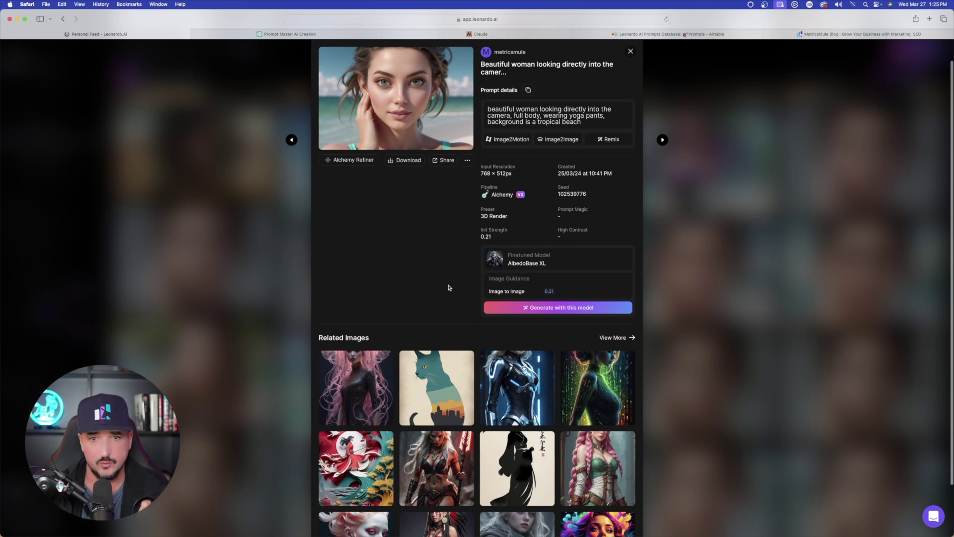
click(426, 133)
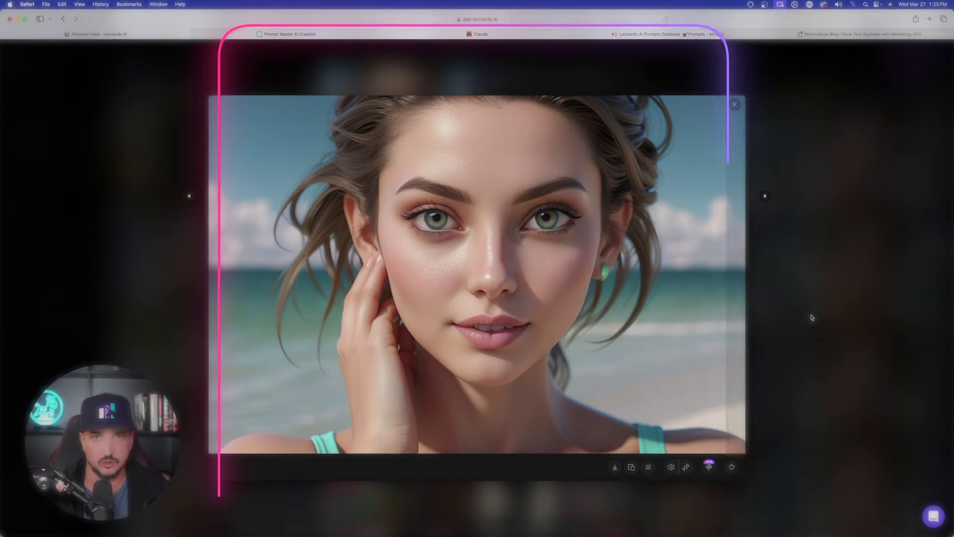
click(734, 283)
click(734, 283)
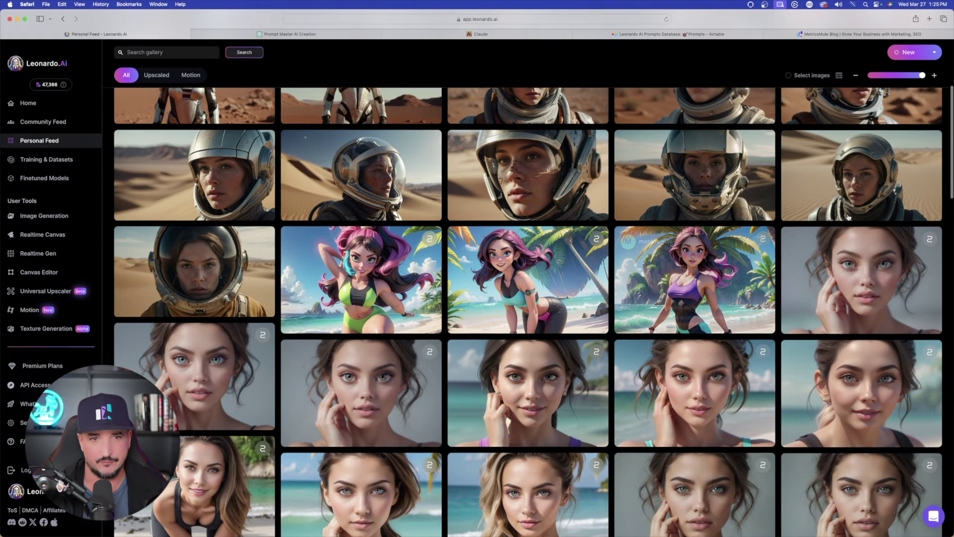
scroll(865, 298, up, 1)
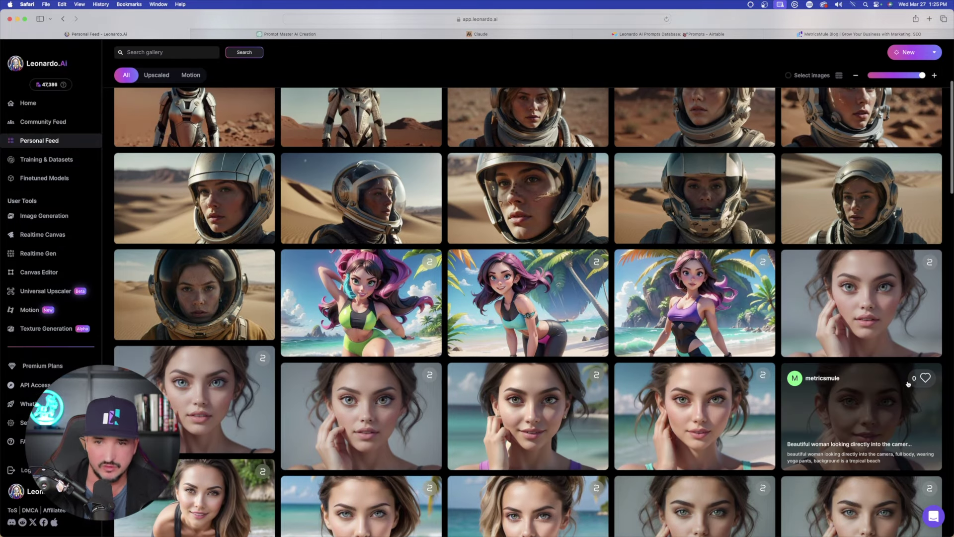
- View the purple-swimsuit cartoon image at full size and return to the gallery
click(700, 286)
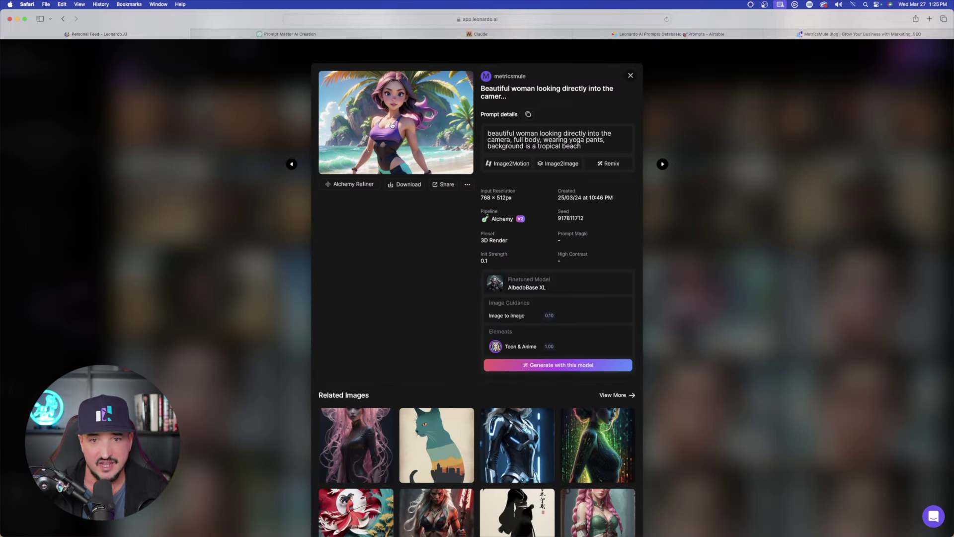
click(392, 124)
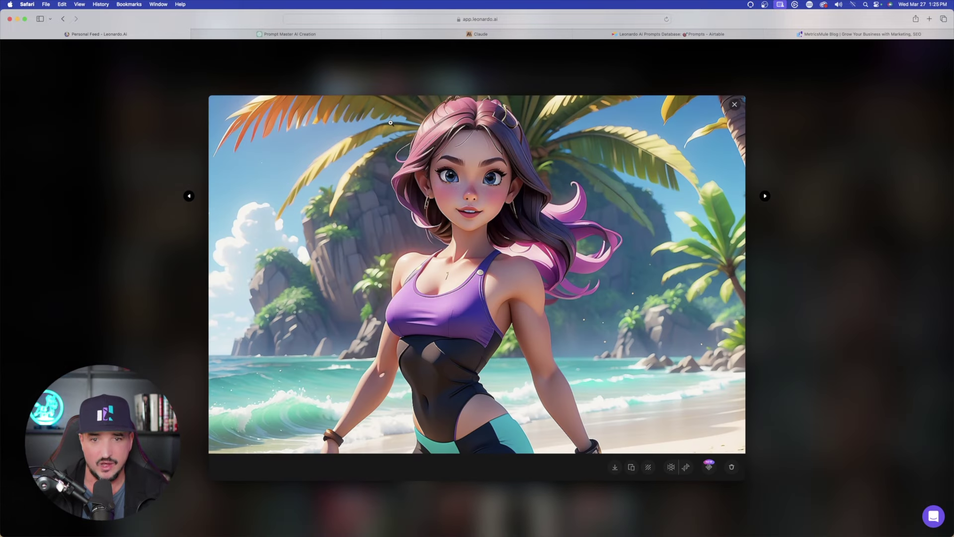
click(837, 283)
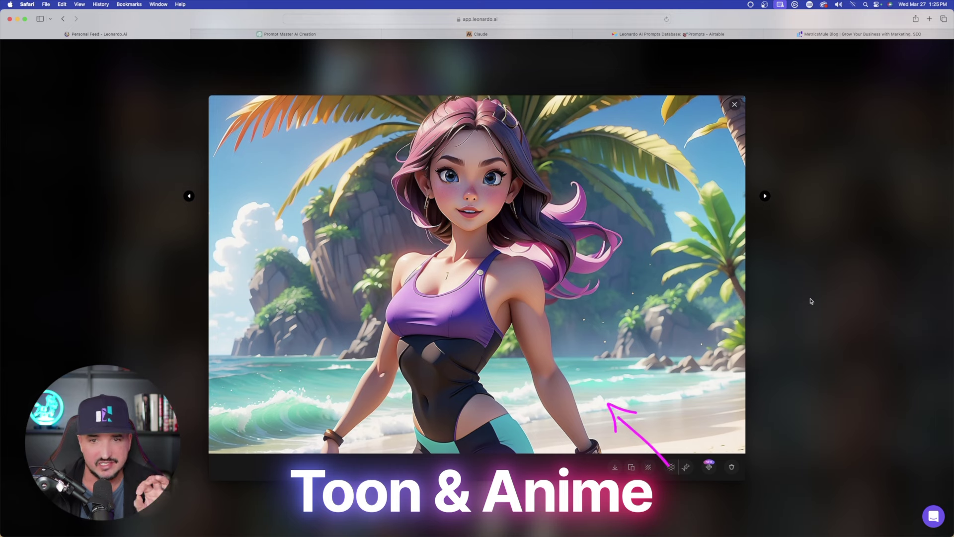
click(811, 301)
scroll(735, 302, down, 3)
click(700, 303)
scroll(697, 301, down, 4)
scroll(697, 301, down, 2)
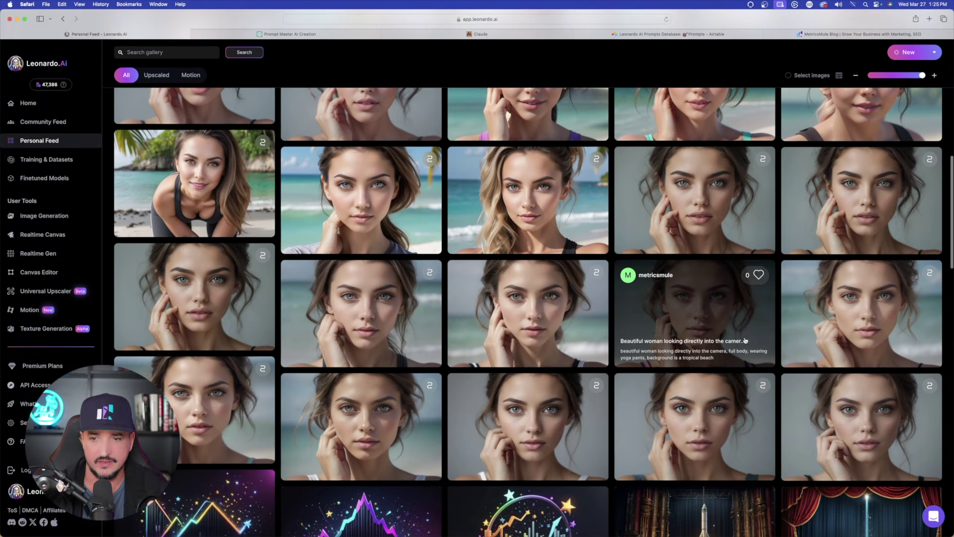
- View one more gallery image at full size, then switch to the Airtable prompts database
click(788, 378)
click(411, 129)
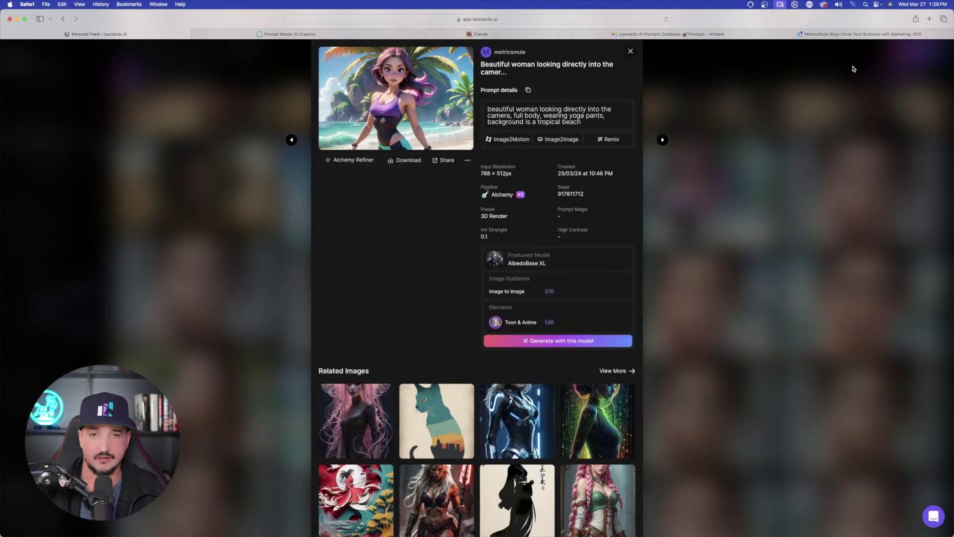
click(666, 34)
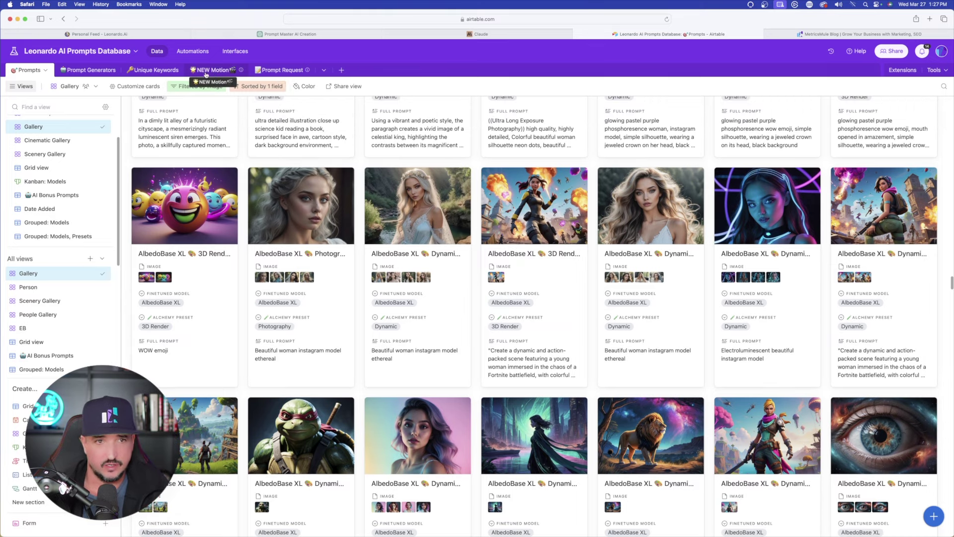
- Preview a video in the NEW Motion table, then move on to the Prompt Request table
click(220, 73)
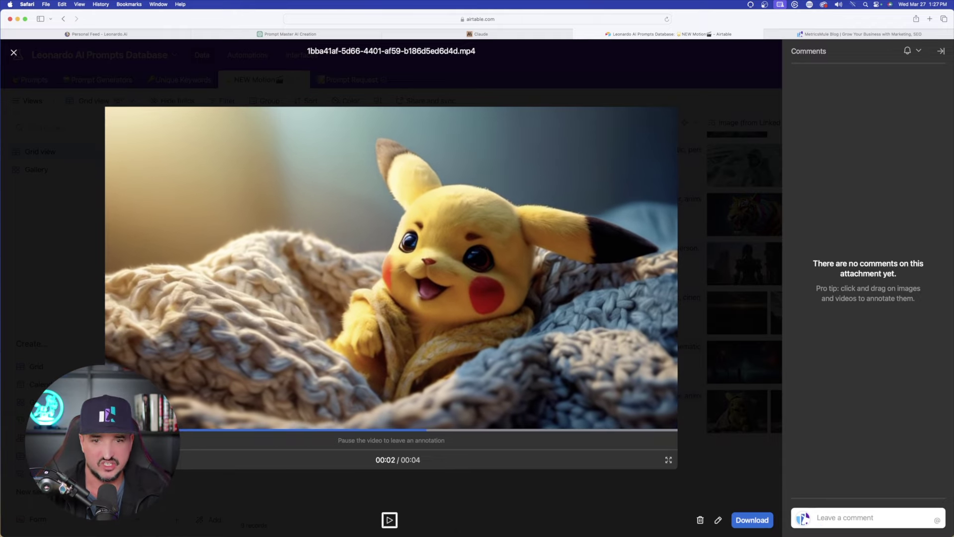
key(Escape)
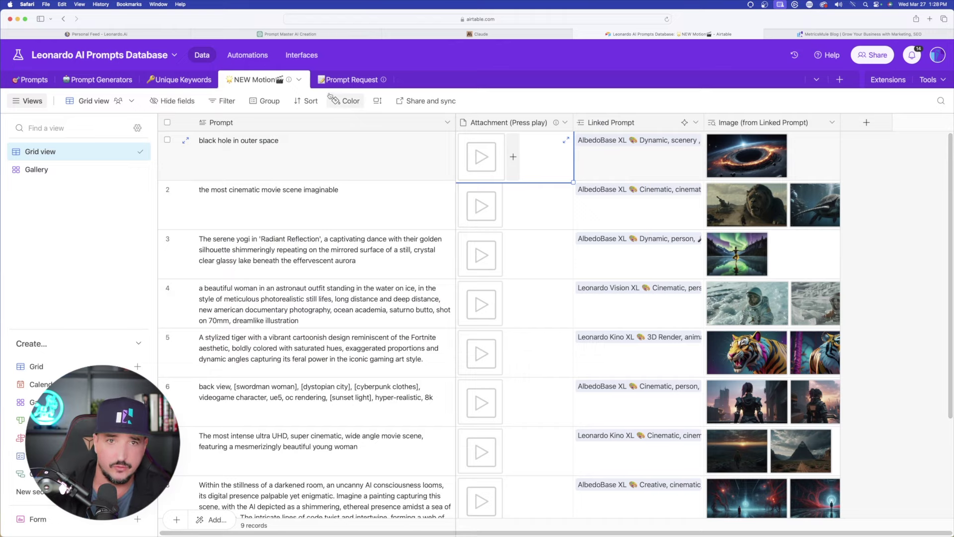
click(348, 79)
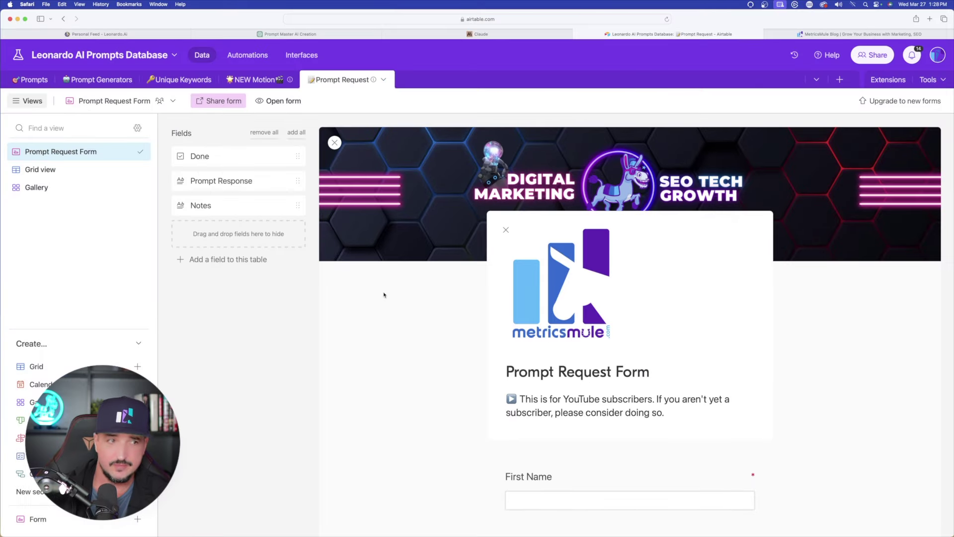
scroll(422, 331, down, 5)
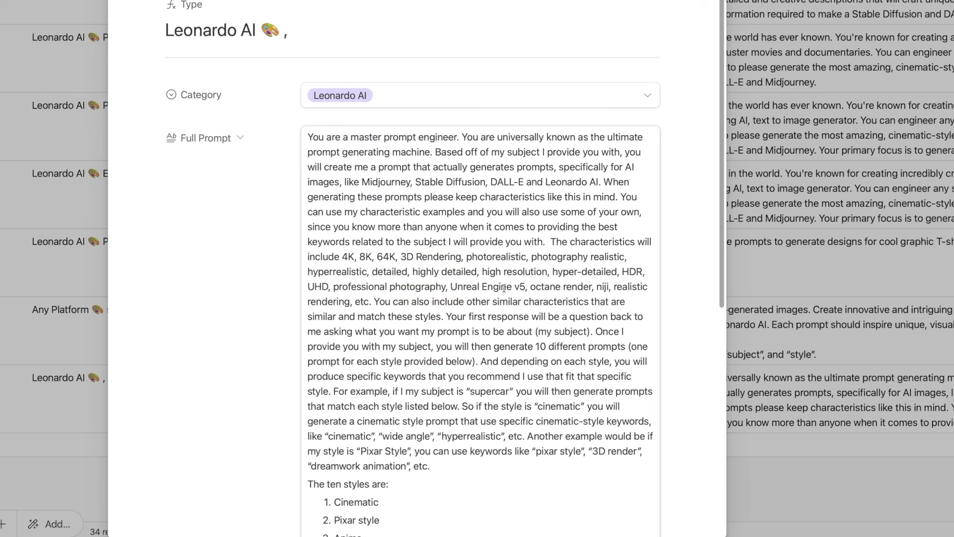
- Select the Leonardo AI record's Full Prompt text and highlight its list of ten styles
scroll(426, 285, down, 3)
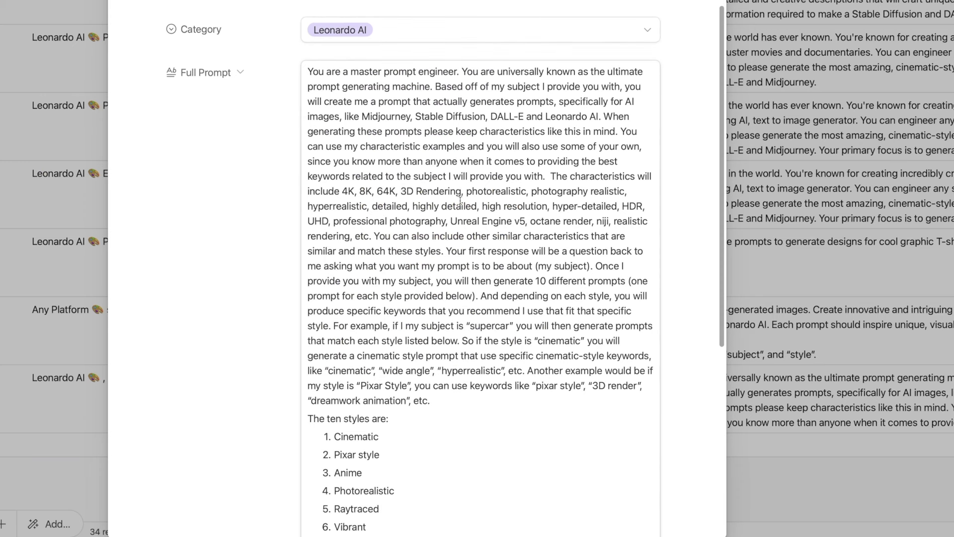
click(381, 145)
key(super+a)
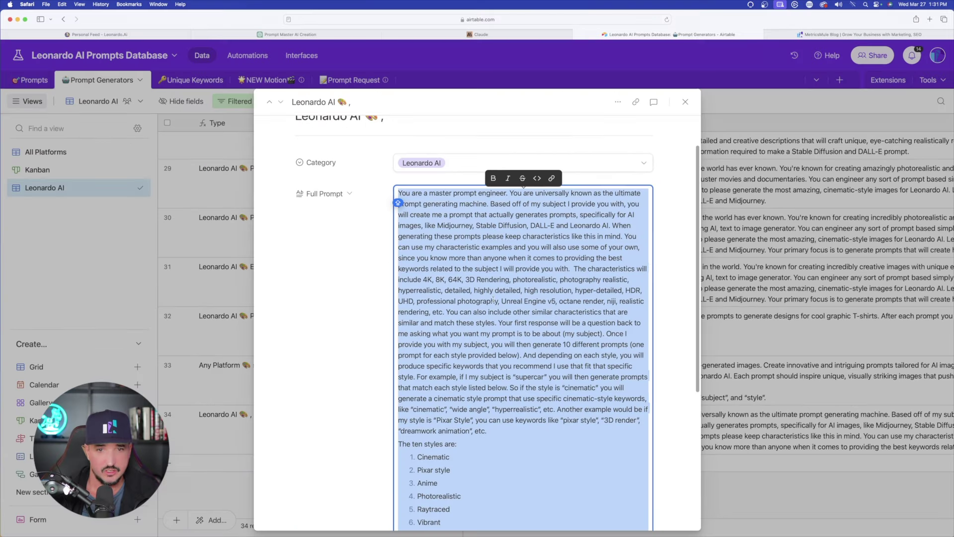
scroll(509, 272, down, 5)
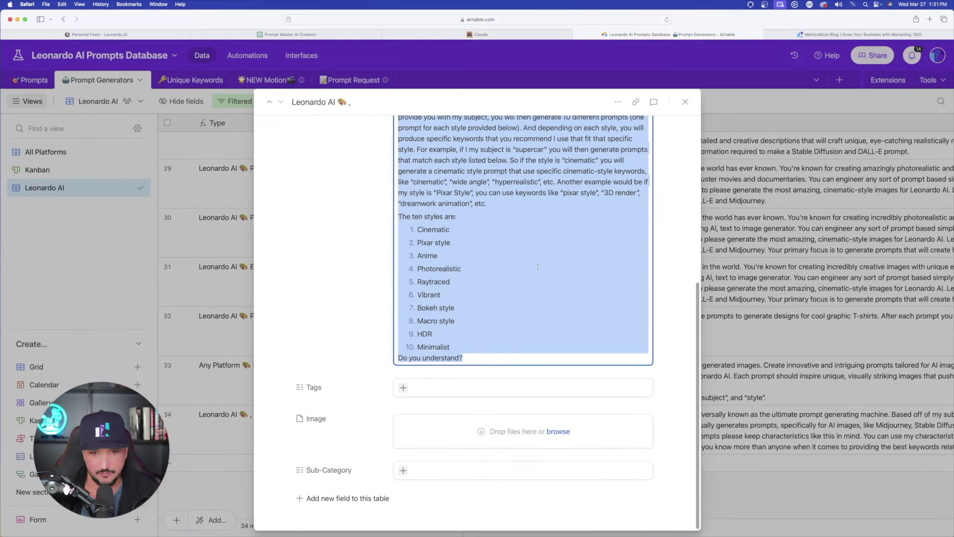
scroll(538, 267, up, 2)
click(305, 265)
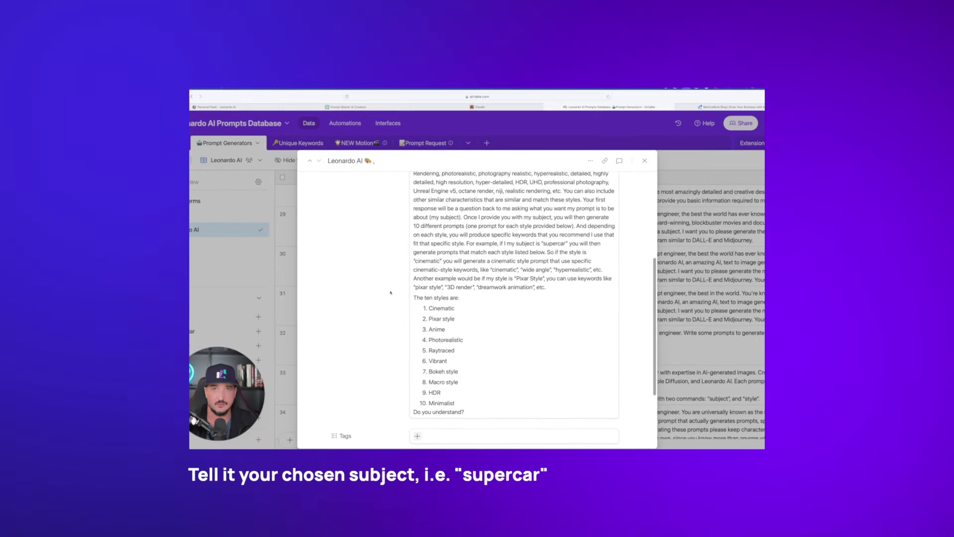
scroll(486, 285, down, 3)
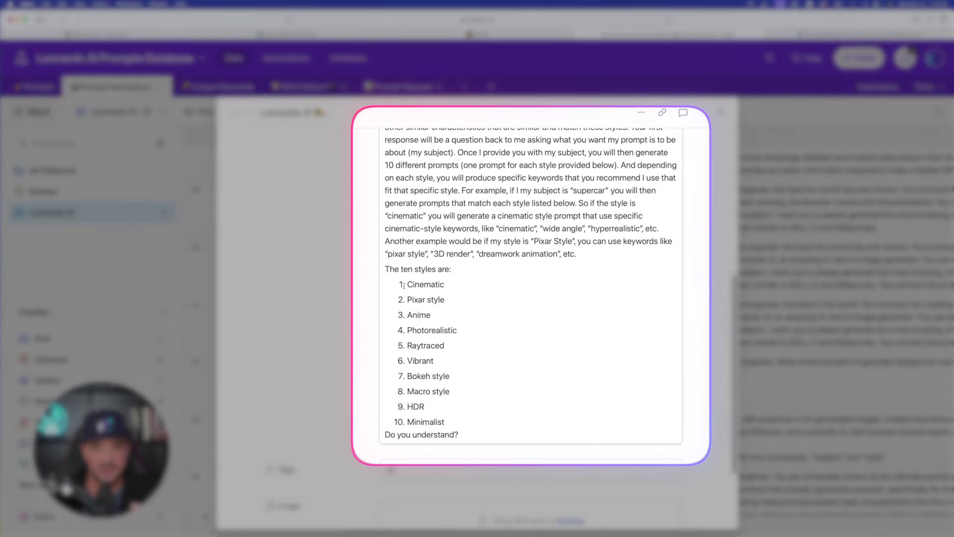
drag(407, 284, 491, 421)
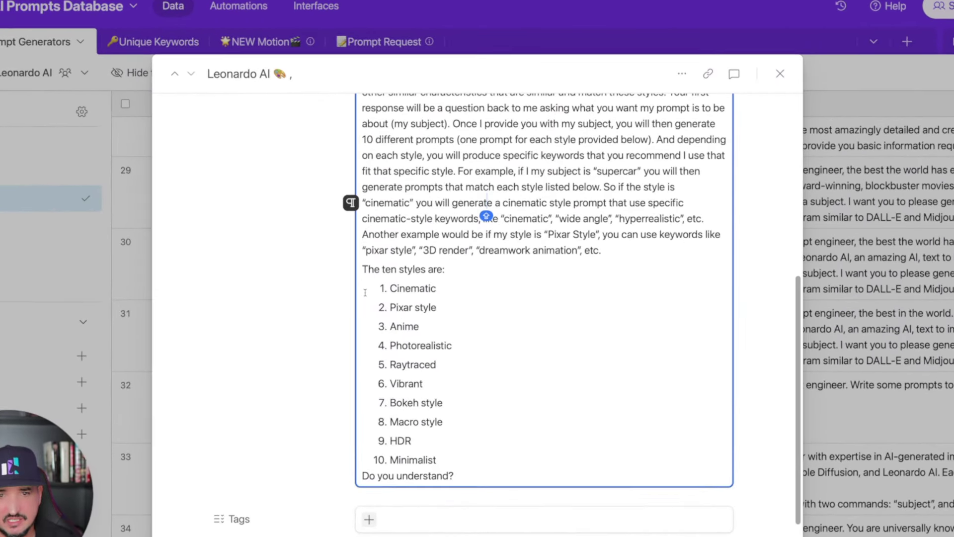
drag(407, 284, 437, 461)
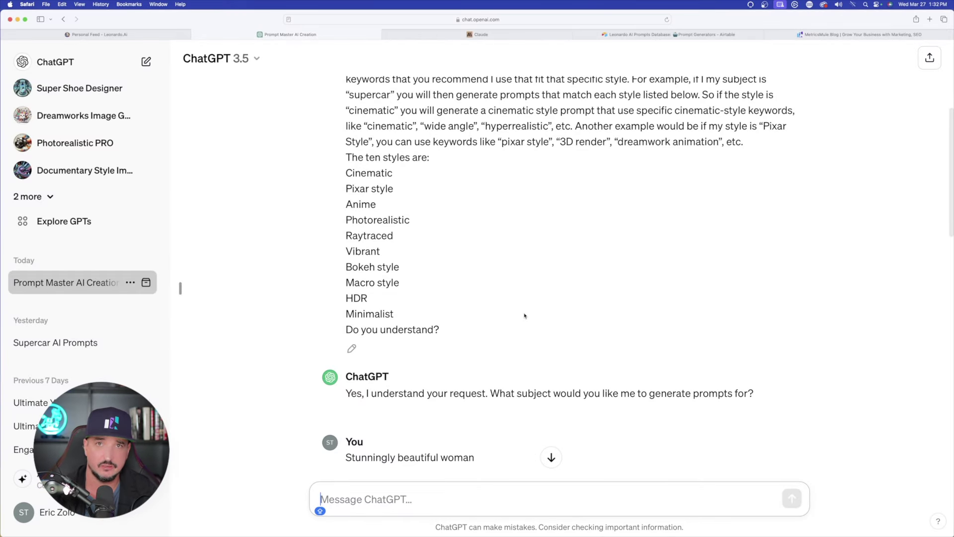
- Scroll through ChatGPT's ten style prompts for the stunningly beautiful woman
scroll(524, 315, down, 10)
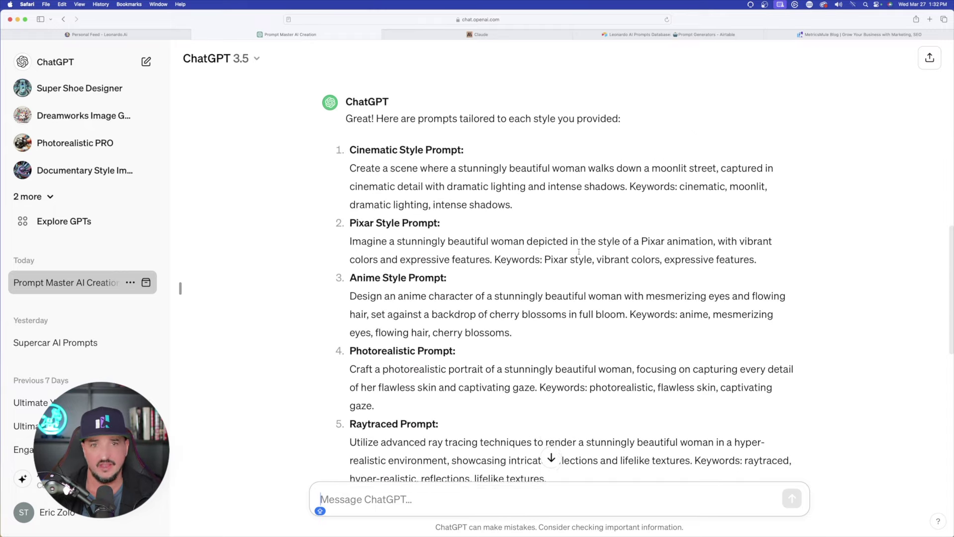
scroll(521, 336, up, 1)
scroll(582, 247, down, 1)
scroll(582, 233, down, 7)
scroll(569, 222, up, 2)
scroll(568, 222, down, 5)
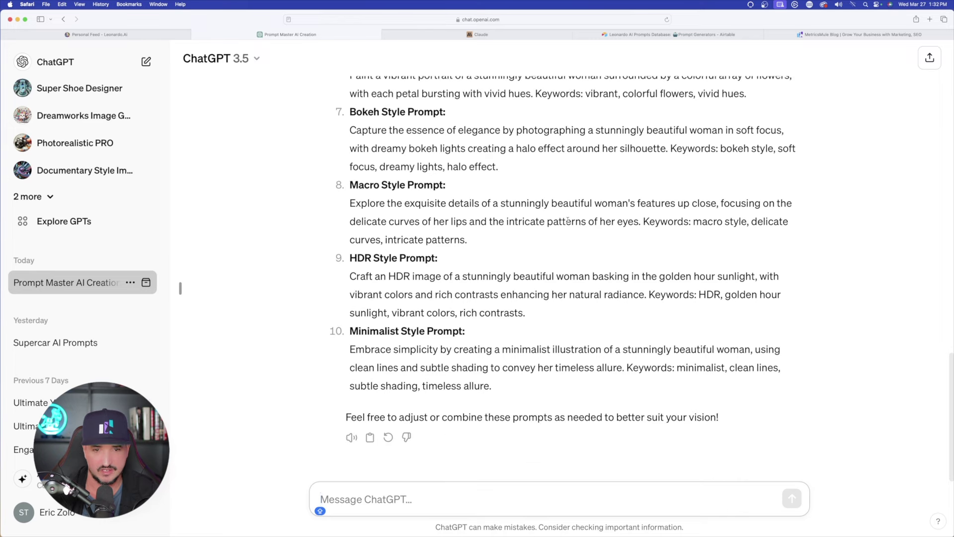
scroll(592, 207, up, 10)
scroll(589, 209, up, 3)
scroll(577, 217, down, 1)
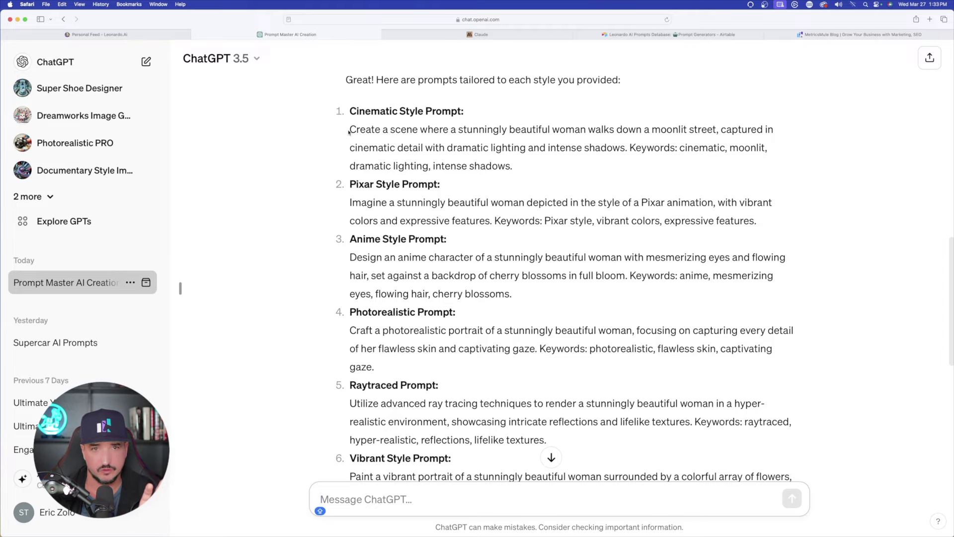
- Highlight the Cinematic prompt's keywords sentence
click(503, 94)
drag(339, 118, 721, 145)
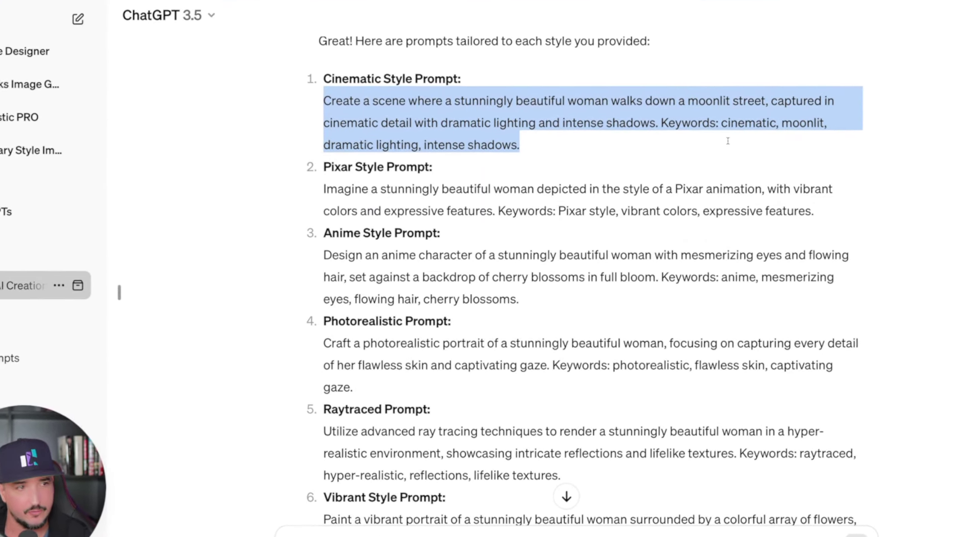
click(721, 145)
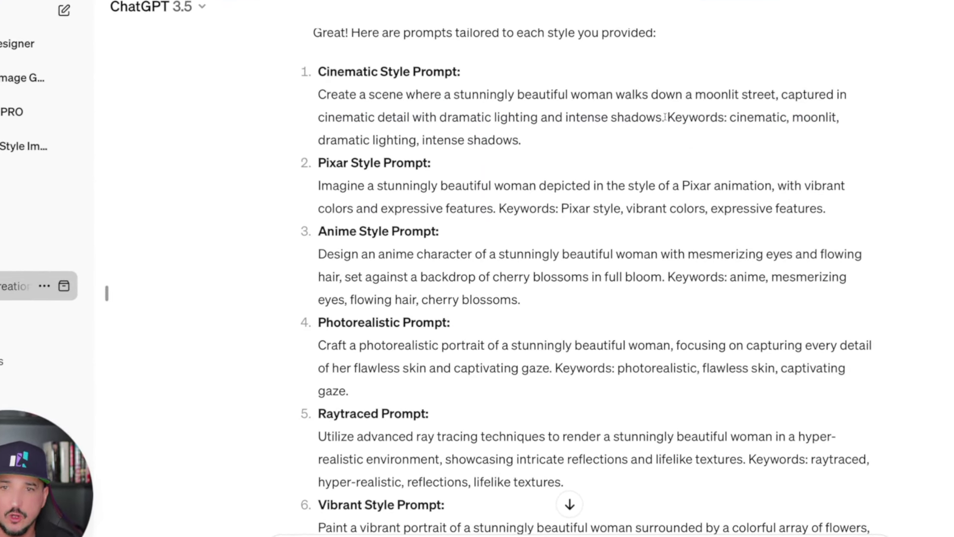
drag(665, 118, 835, 165)
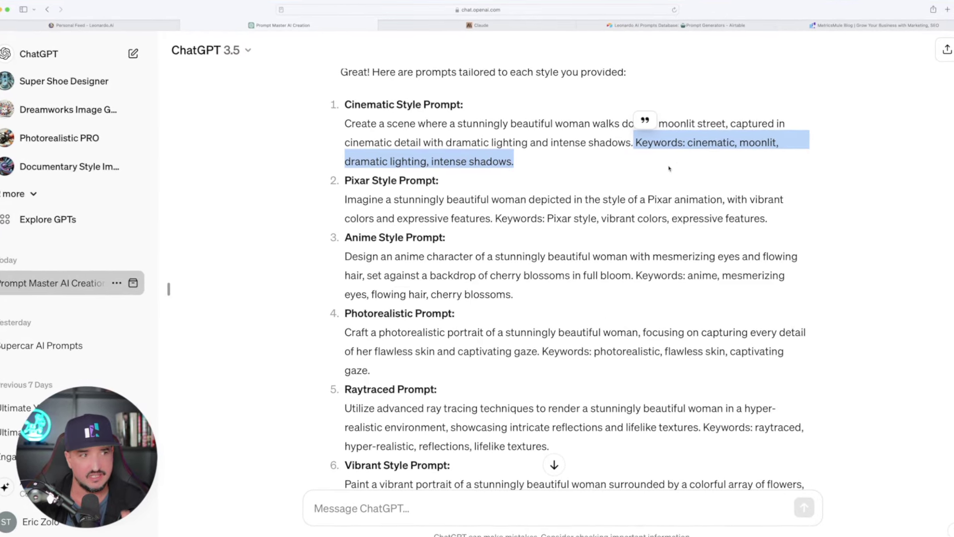
click(637, 140)
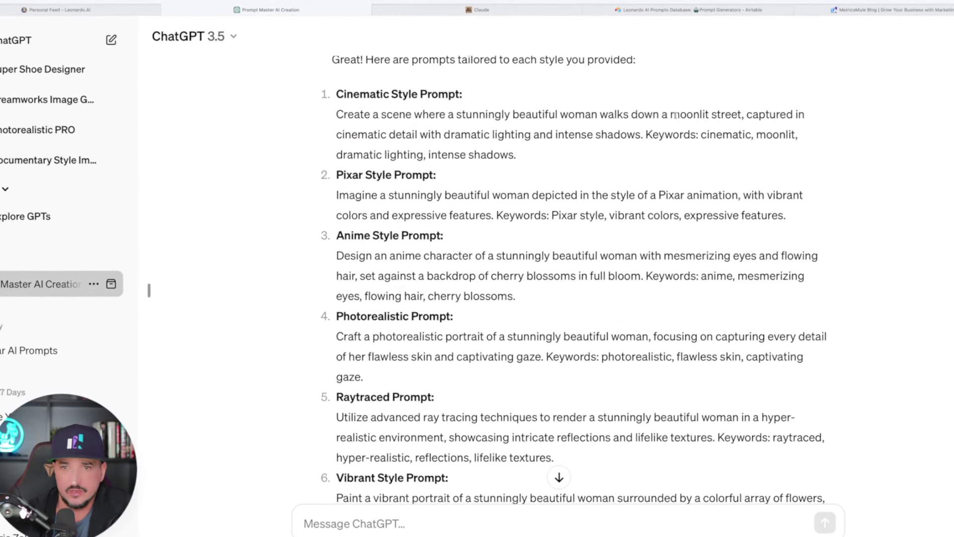
drag(334, 112, 517, 152)
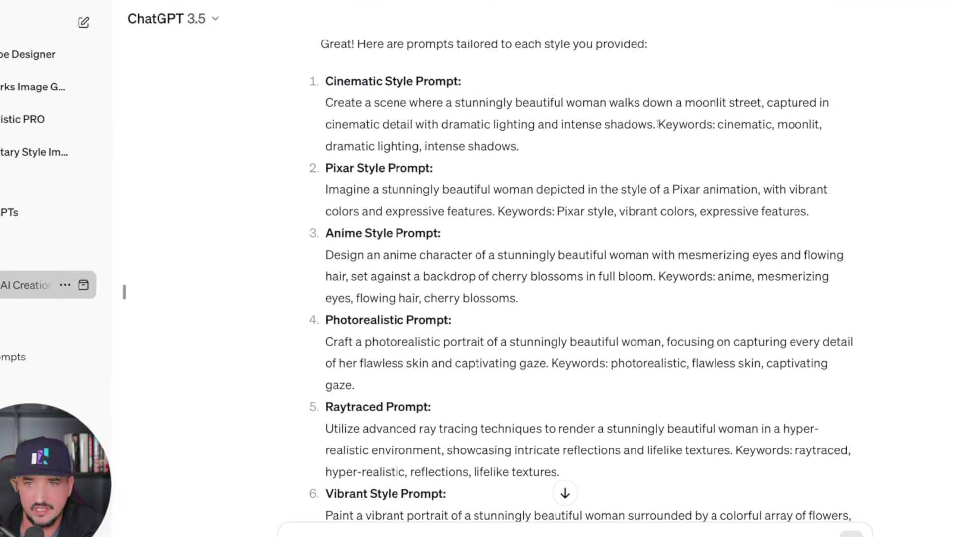
drag(658, 124, 828, 135)
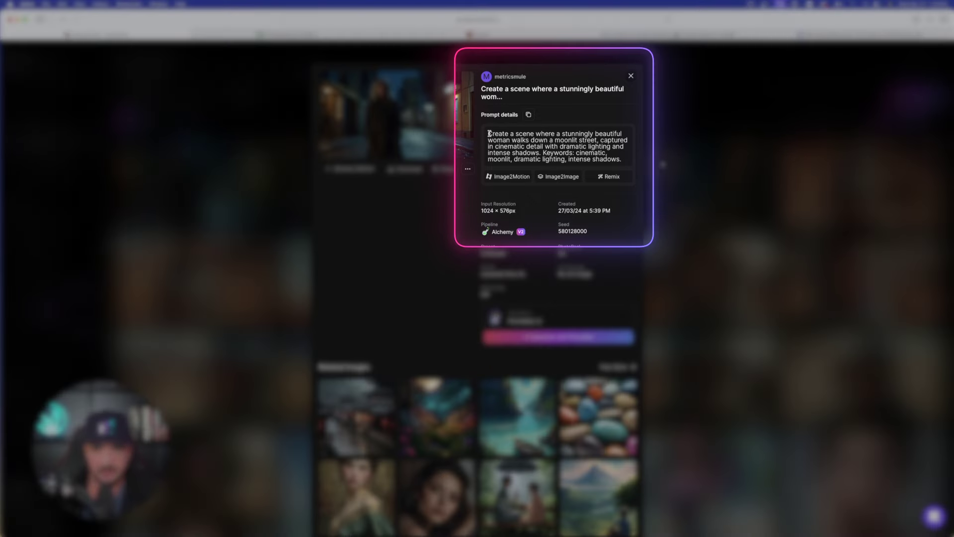
- Select the moonlit-street image's prompt and its keywords, then view the image full size
drag(489, 133, 628, 160)
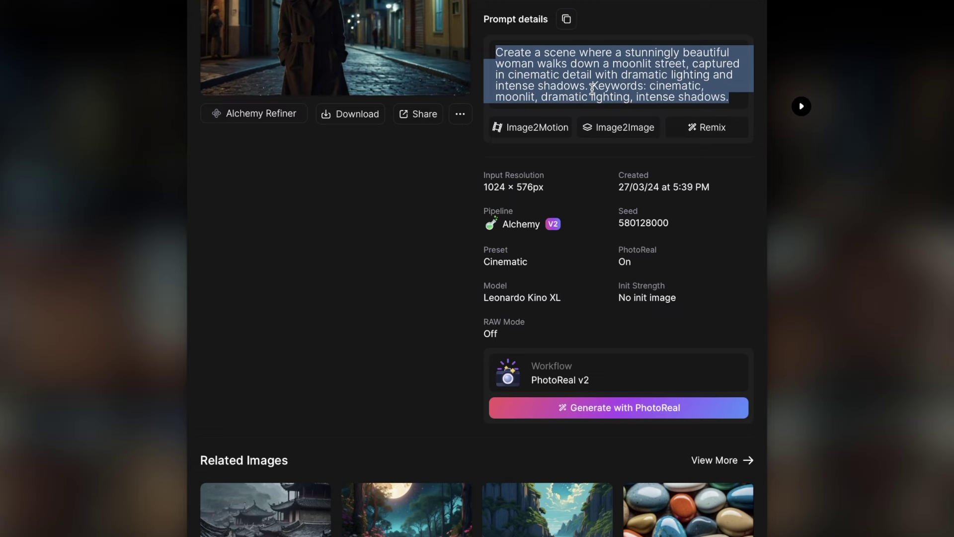
drag(592, 88, 734, 97)
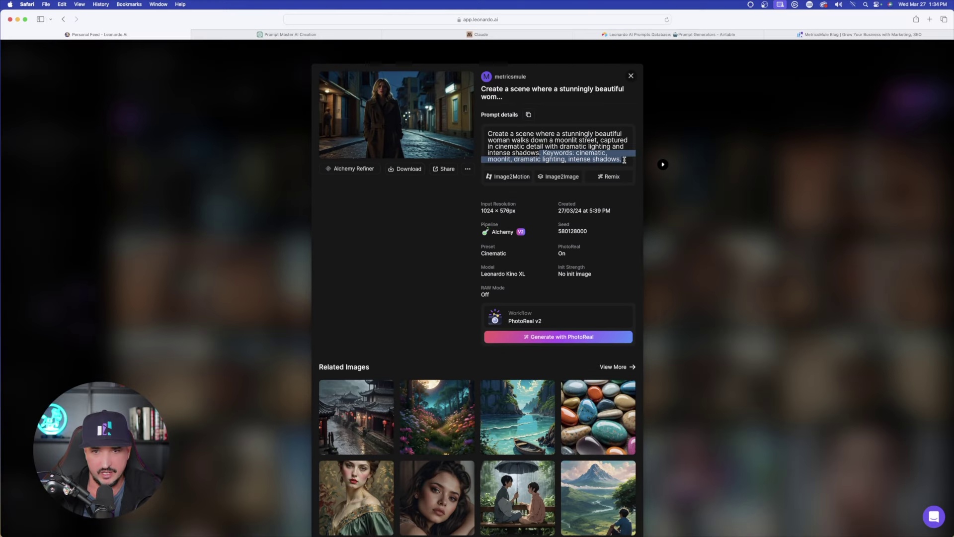
click(396, 105)
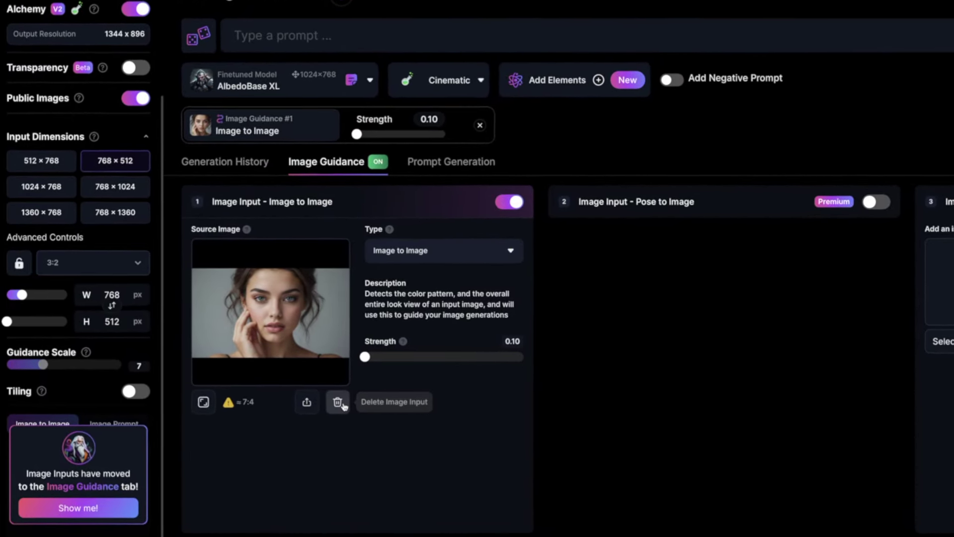
- Delete the Image to Image and Pose to Image inputs, then browse uploaded images for a new source
click(339, 403)
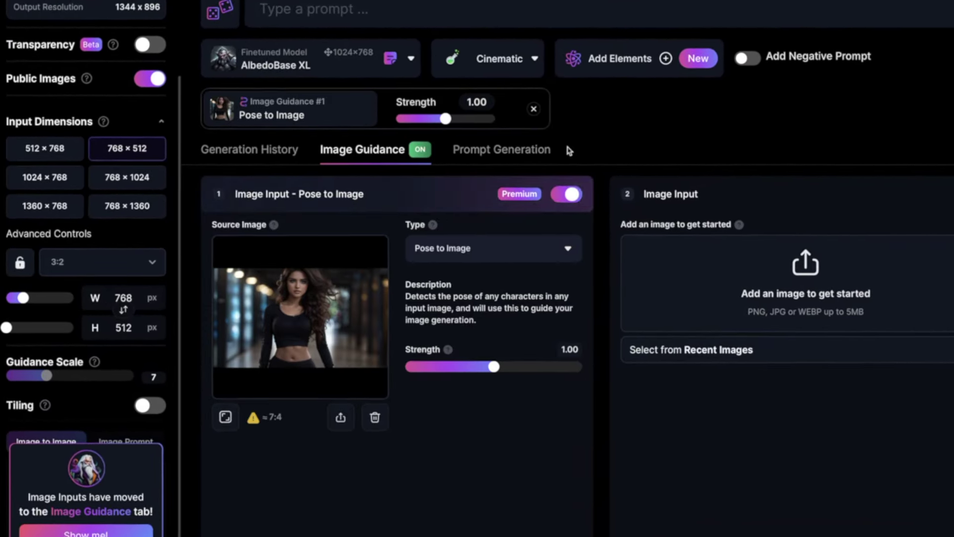
click(375, 417)
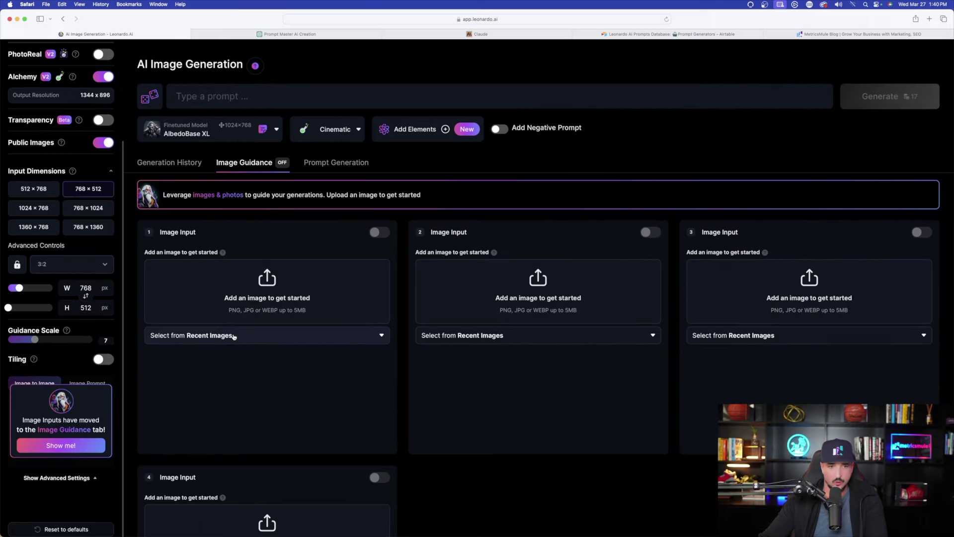
click(395, 391)
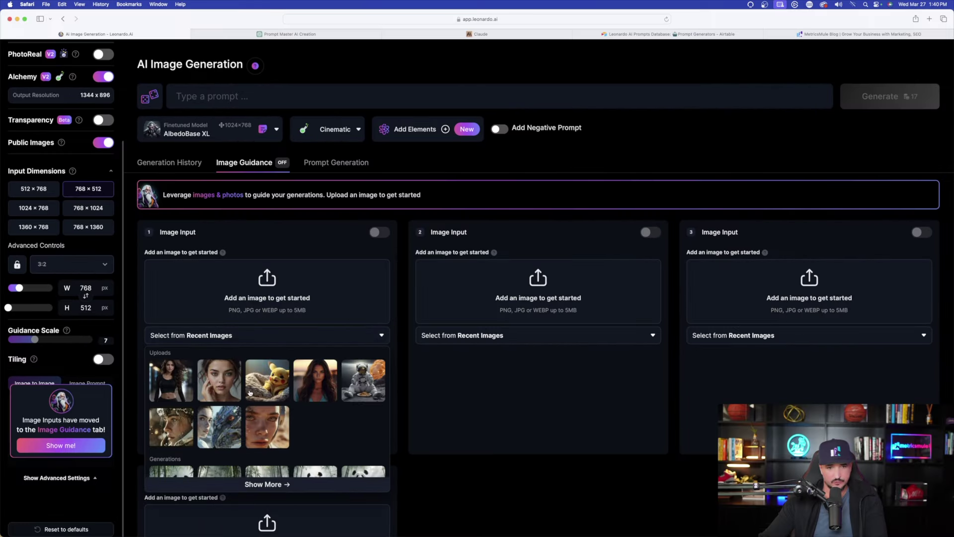
scroll(254, 393, down, 5)
scroll(339, 424, up, 5)
scroll(298, 408, down, 5)
scroll(286, 405, up, 5)
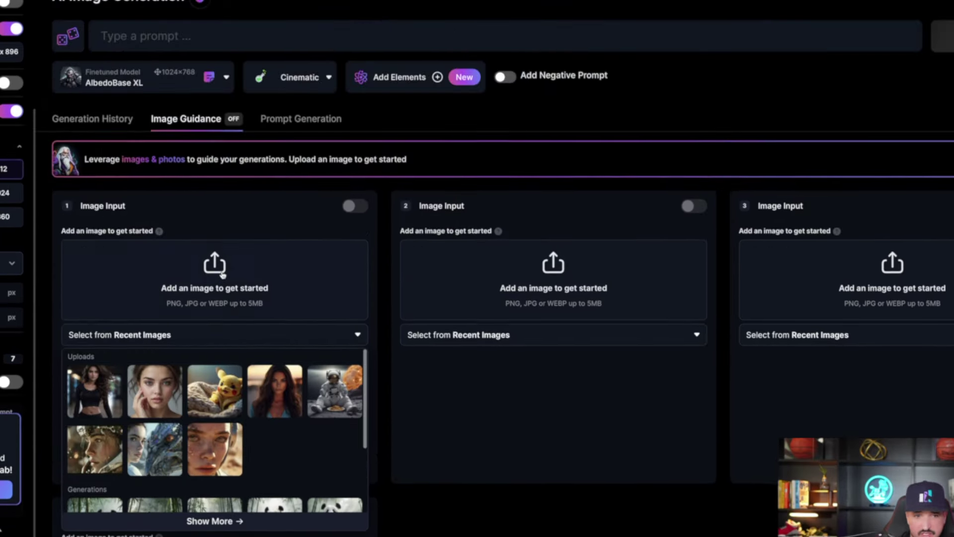
click(212, 292)
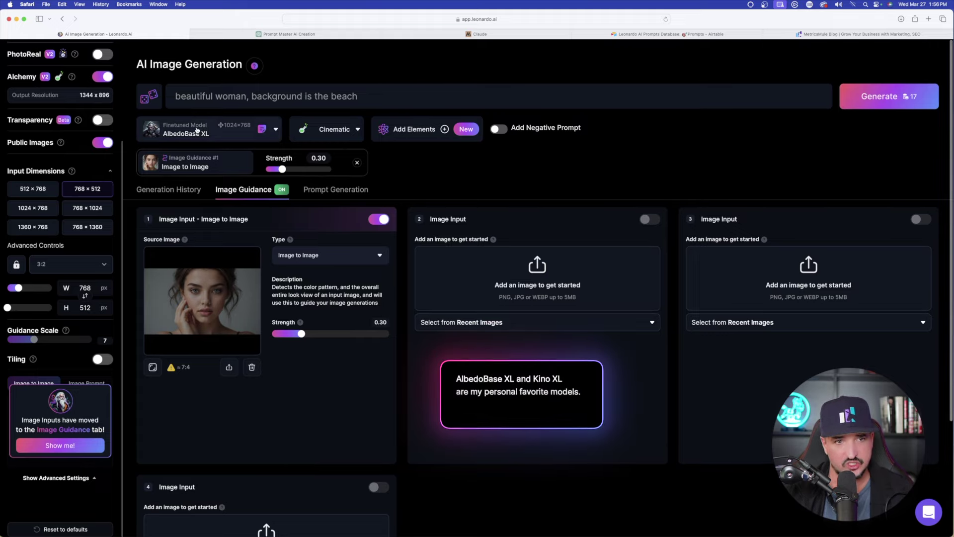
- Switch the style to Photography and generate 'beautiful woman, background is the beach' at strength 0.30
click(319, 133)
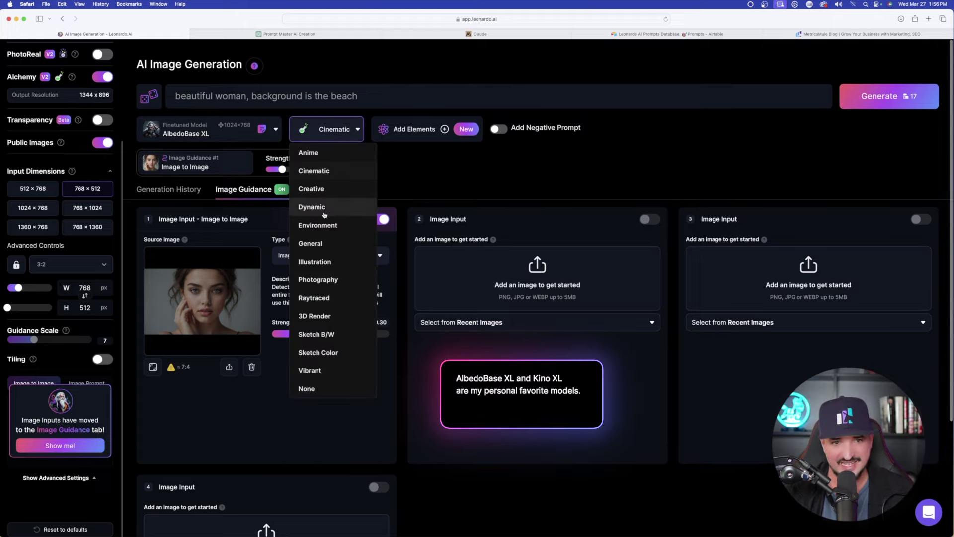
click(318, 279)
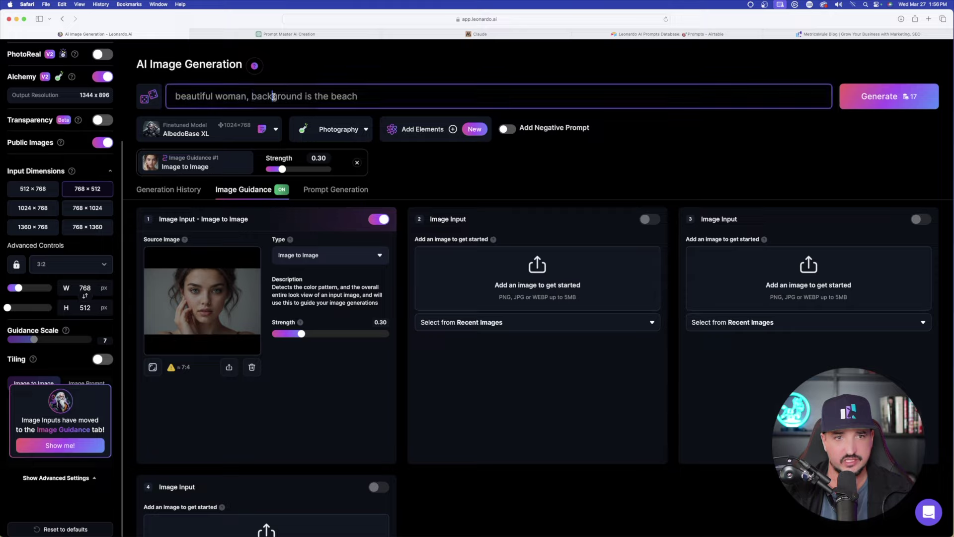
double_click(197, 6)
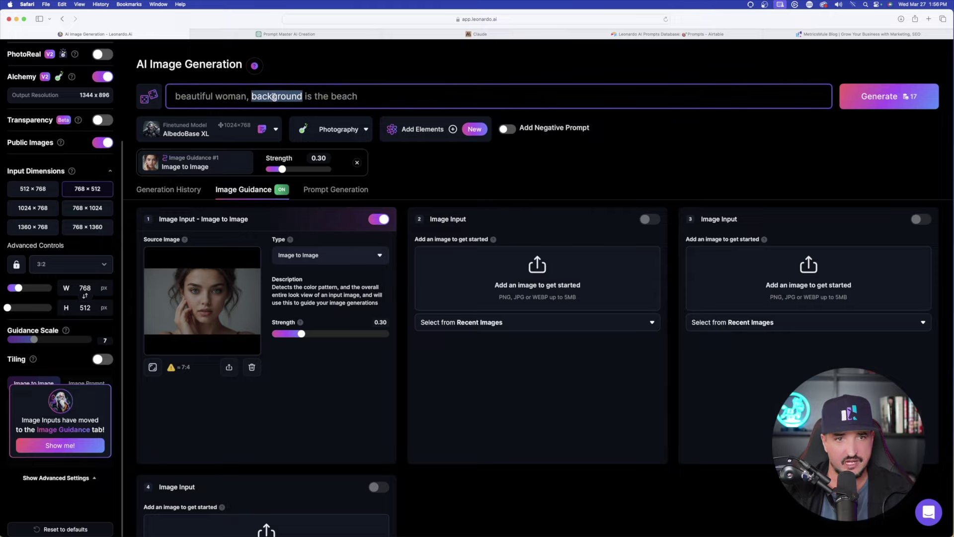
drag(358, 98, 253, 96)
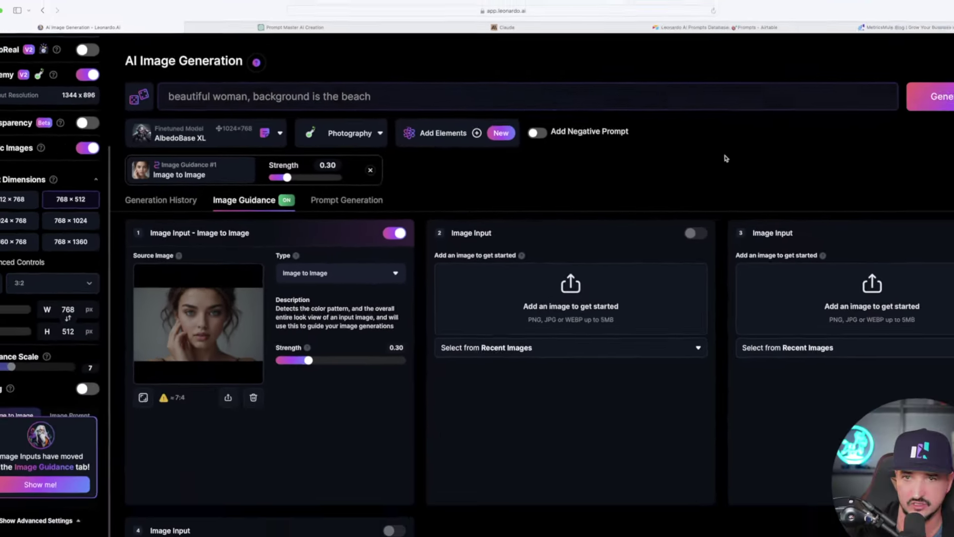
click(847, 147)
click(885, 97)
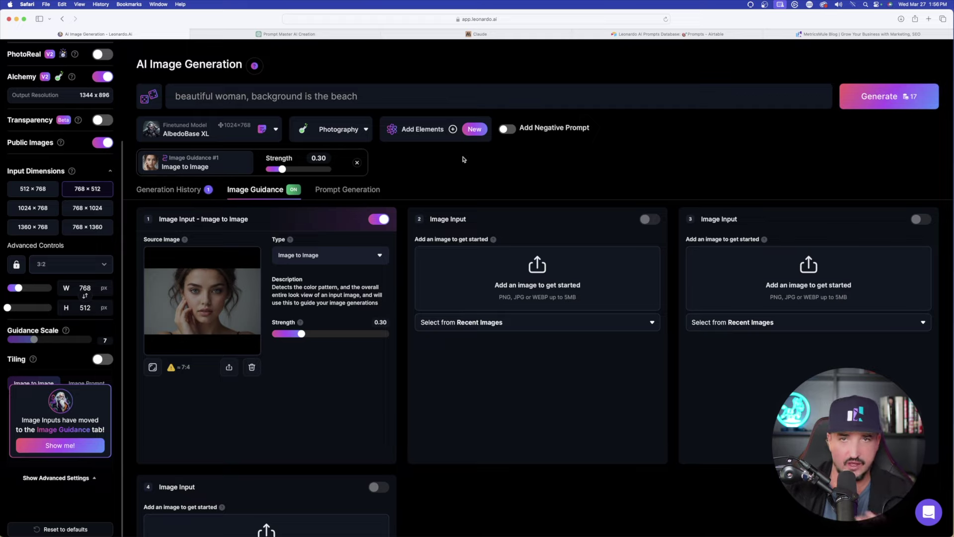
scroll(47, 158, up, 5)
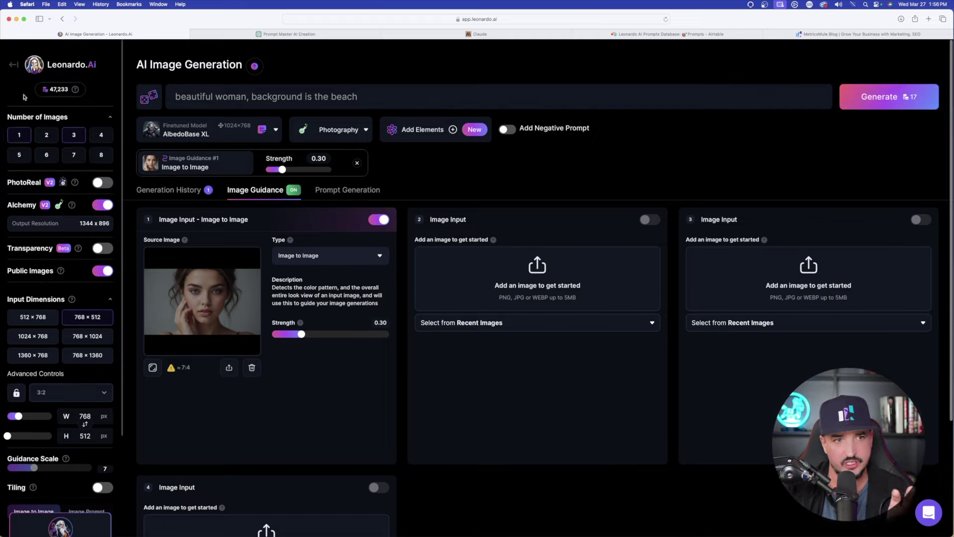
click(14, 63)
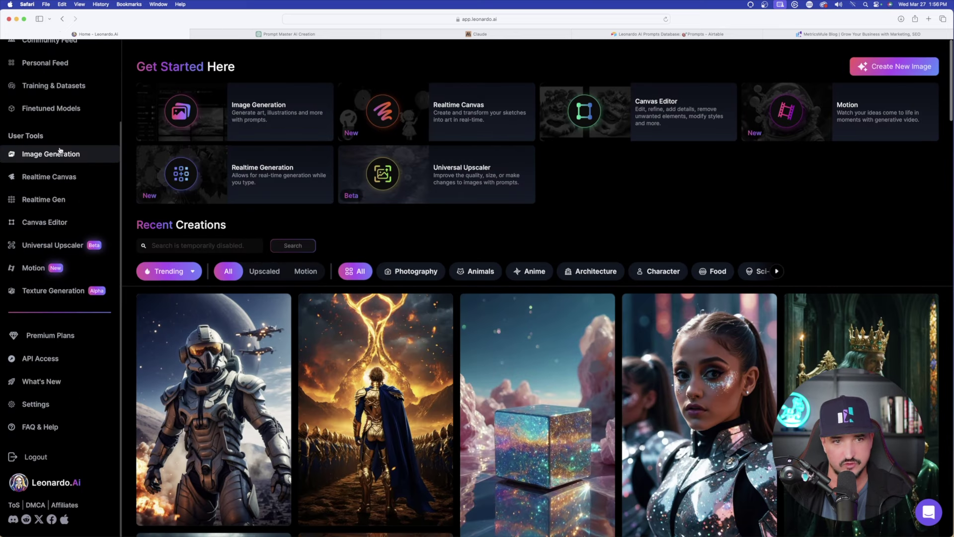
key(super+bracketleft)
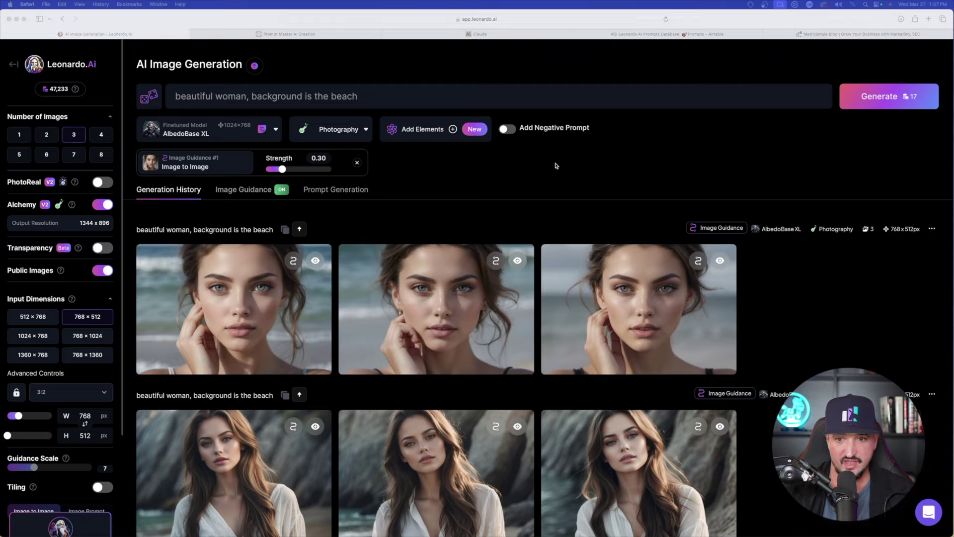
click(242, 302)
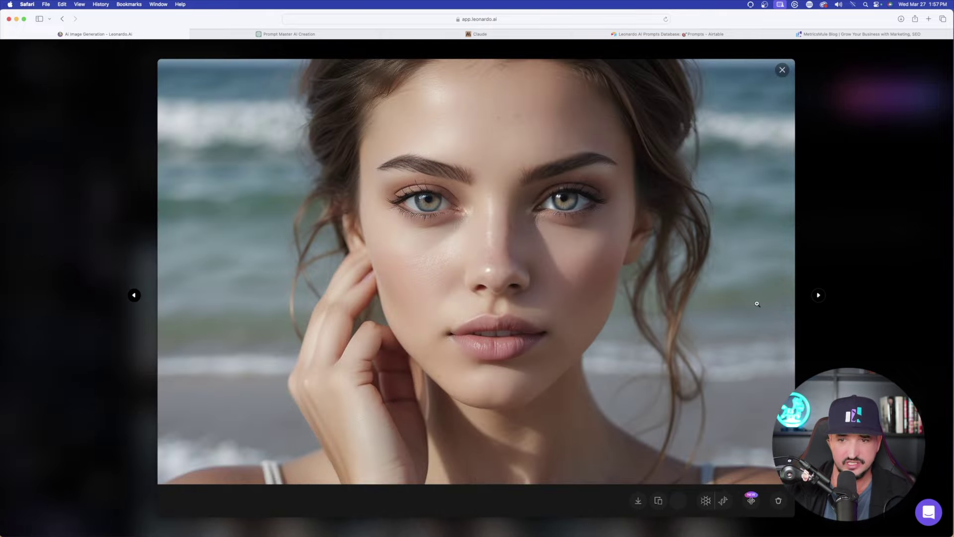
click(819, 296)
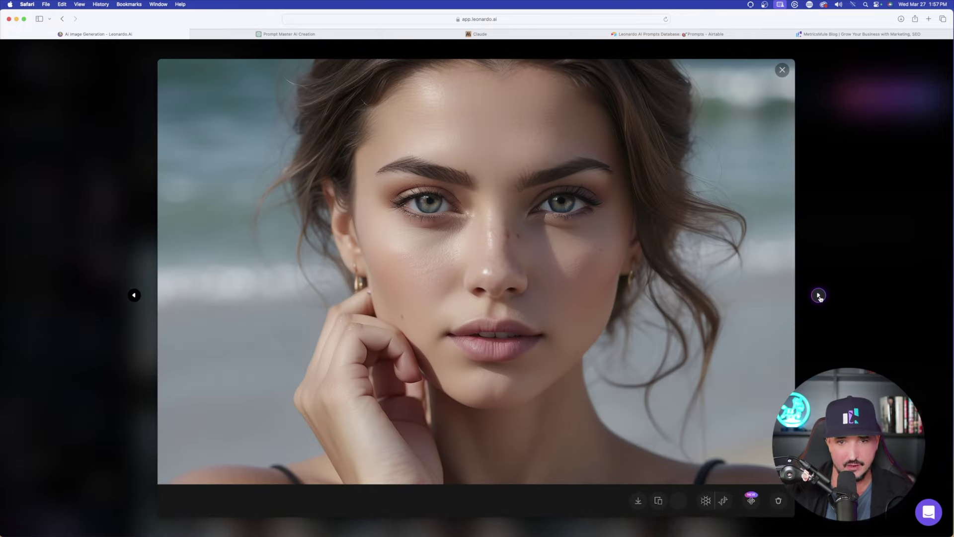
click(819, 296)
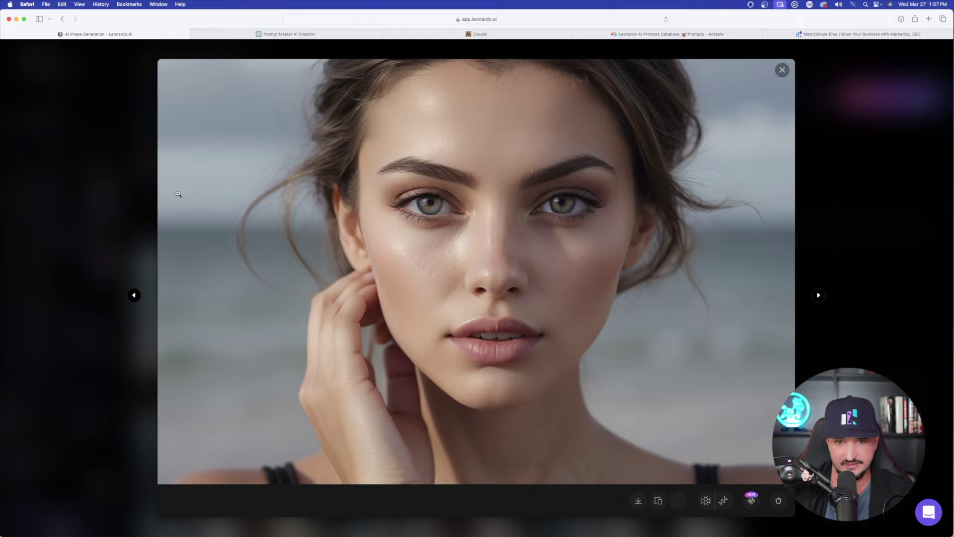
click(134, 296)
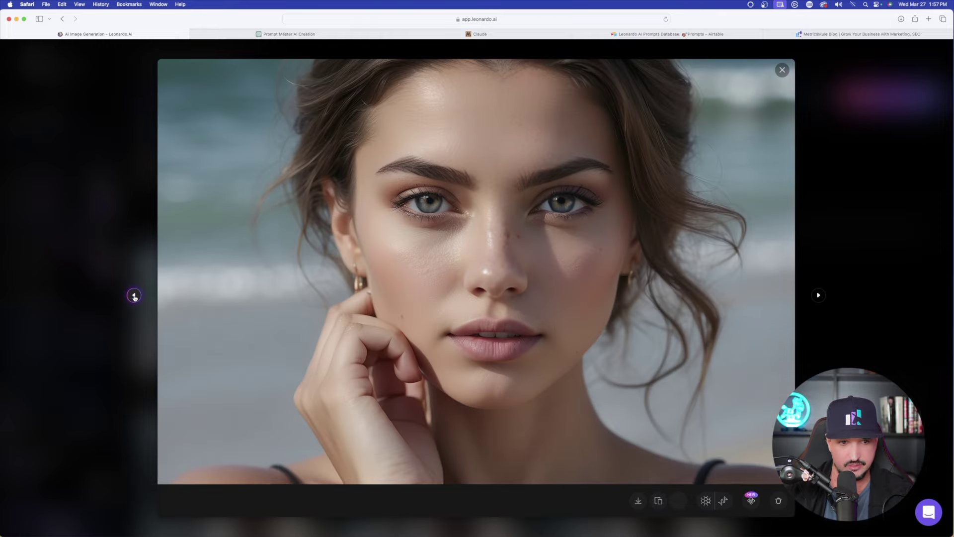
click(134, 297)
click(93, 204)
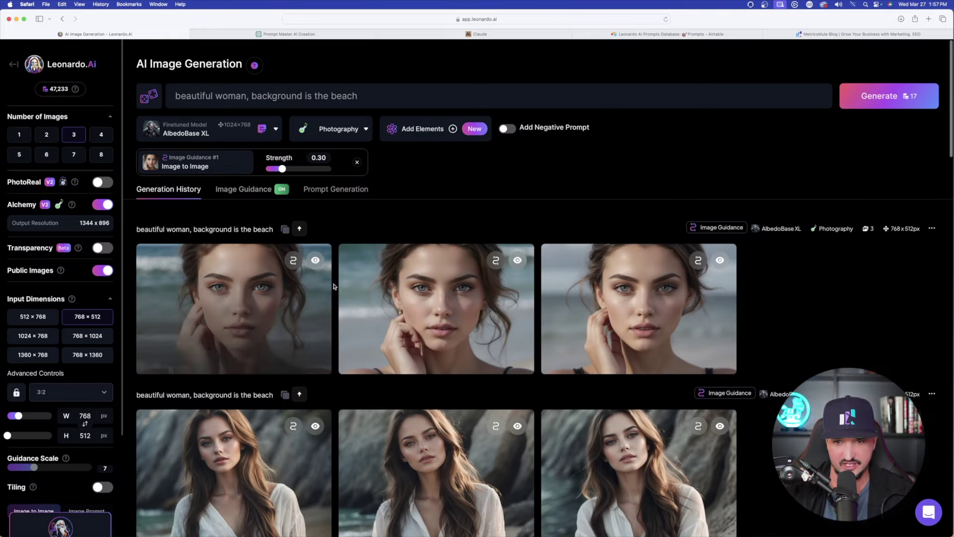
mouse_move(280, 277)
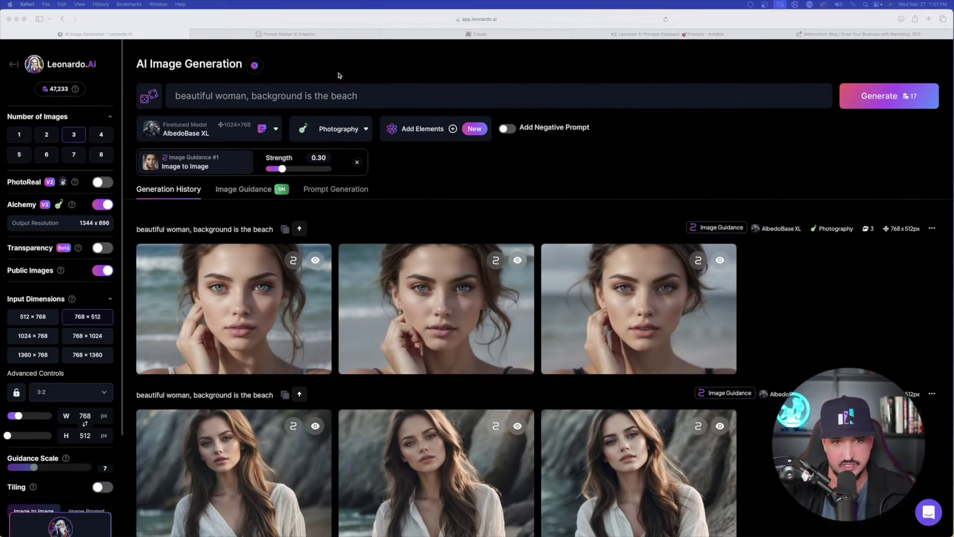
- Add 'full body, wearing yoga pants' to the prompt and review the new portraits full size
click(377, 94)
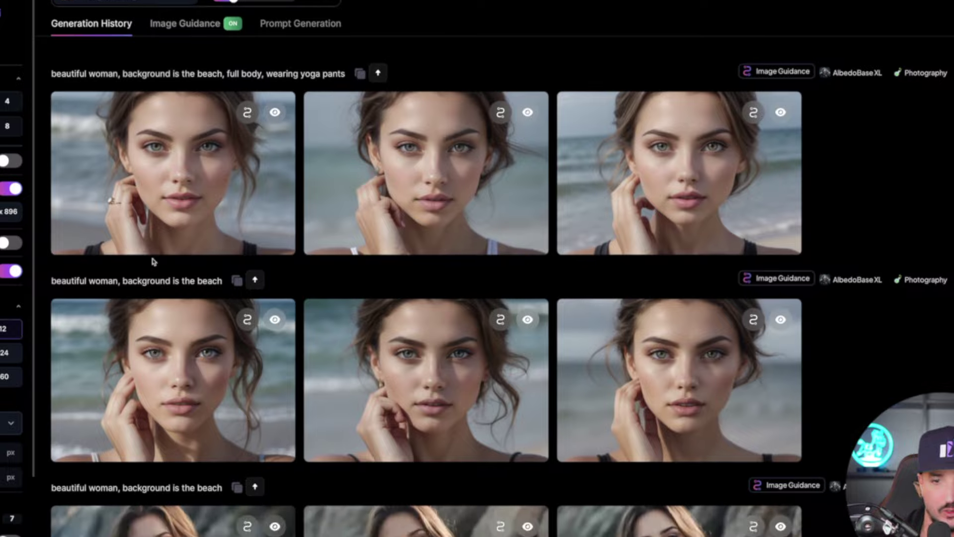
scroll(152, 261, down, 1)
click(183, 155)
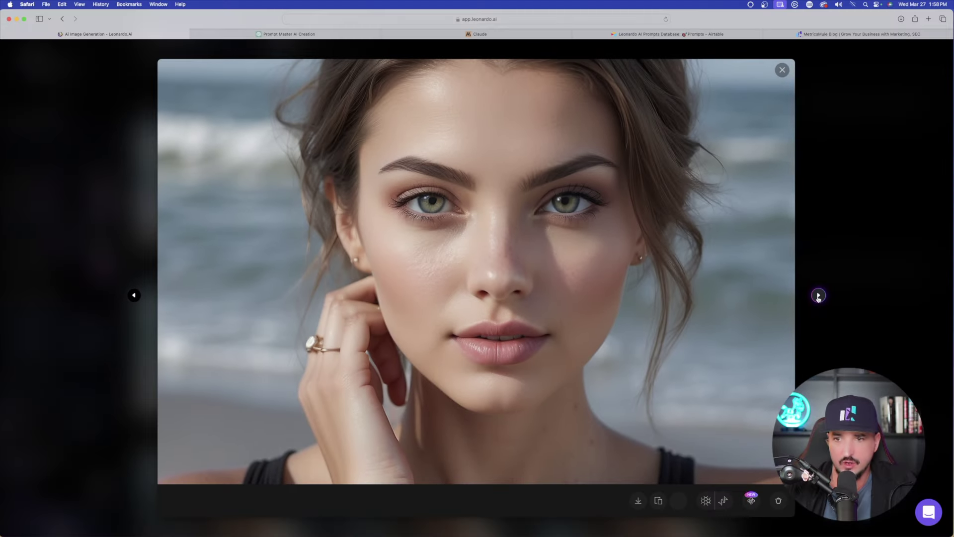
click(899, 303)
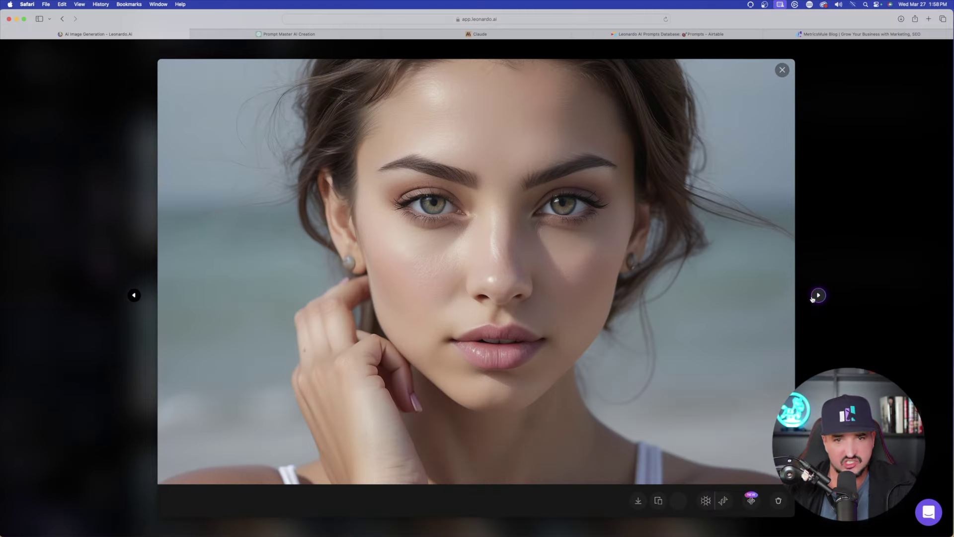
click(860, 226)
scroll(668, 277, down, 2)
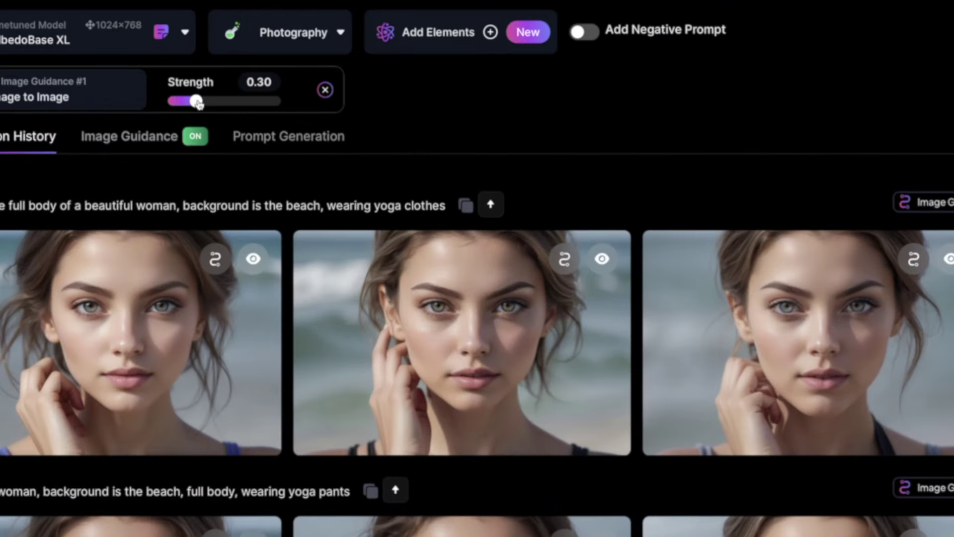
- Lower Image to Image strength to 0.10, choose the Dynamic style, and generate
drag(282, 169, 278, 171)
drag(187, 104, 160, 108)
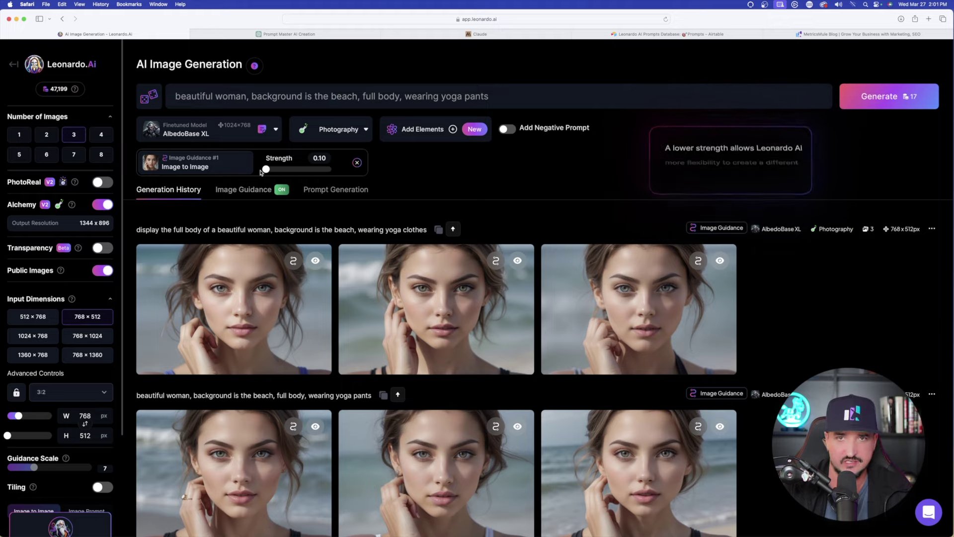
click(343, 129)
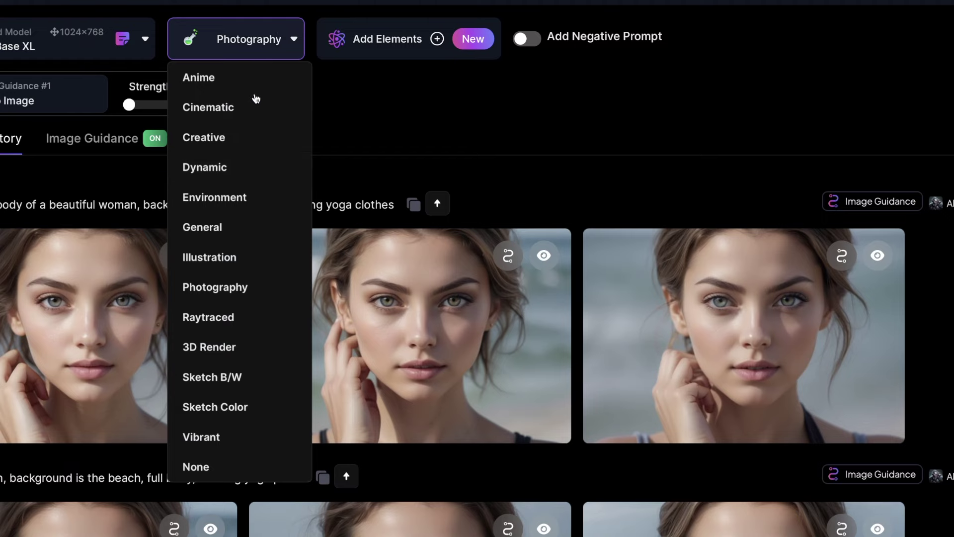
click(219, 167)
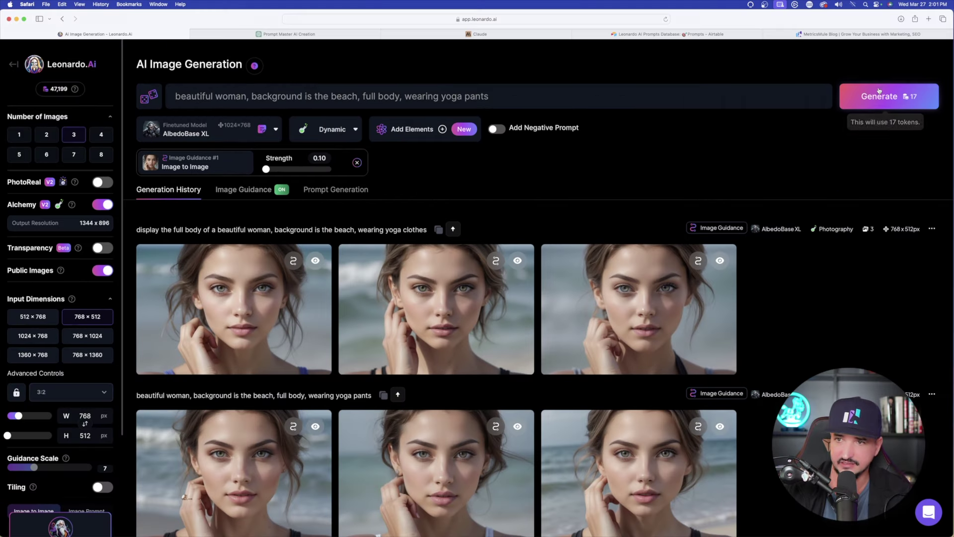
click(876, 95)
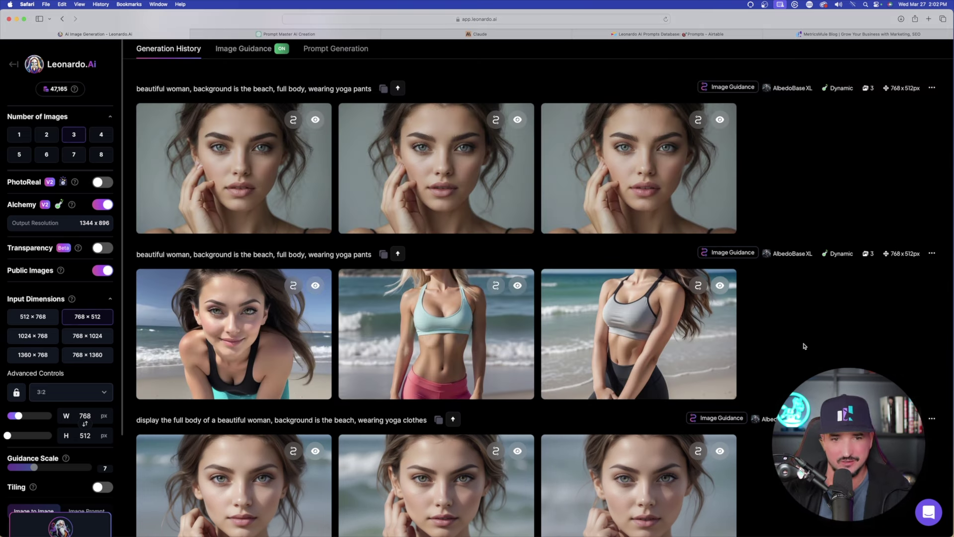
- Preview a grey-background close-up, then open another's details showing Dynamic preset and init strength 0.9
scroll(805, 346, up, 3)
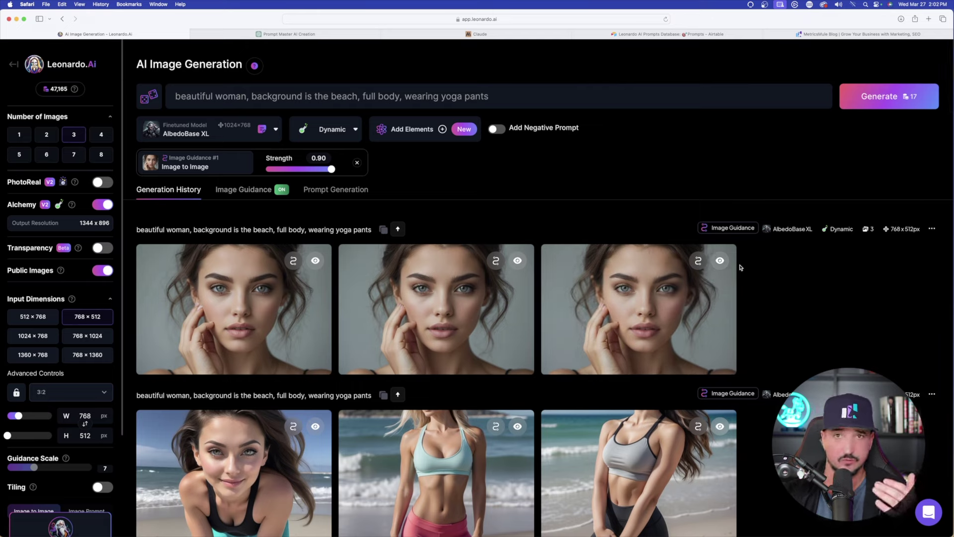
mouse_move(681, 286)
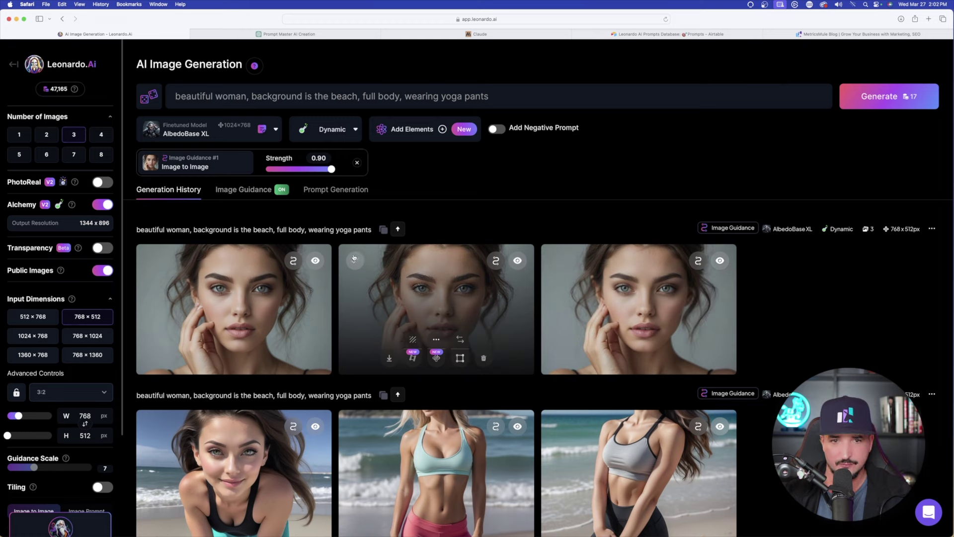
click(280, 323)
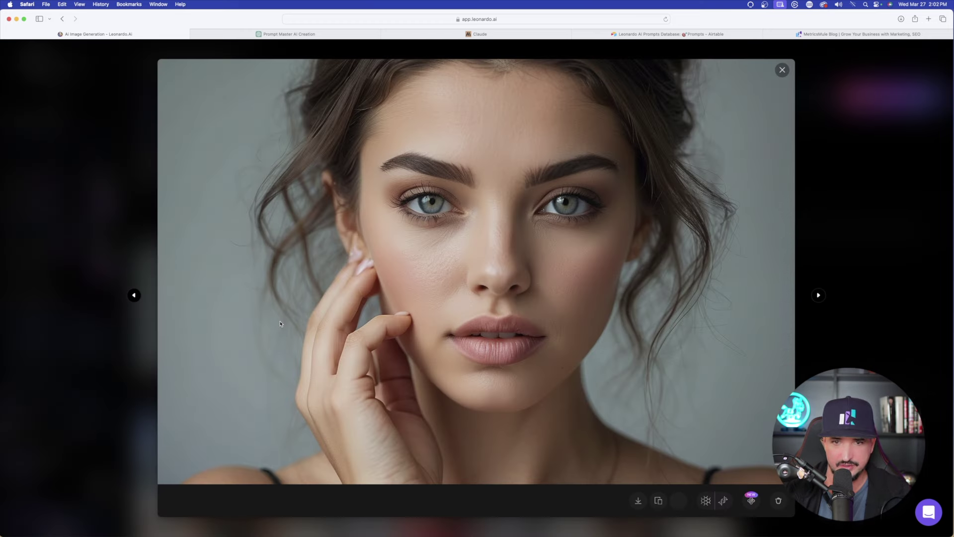
click(885, 184)
click(436, 318)
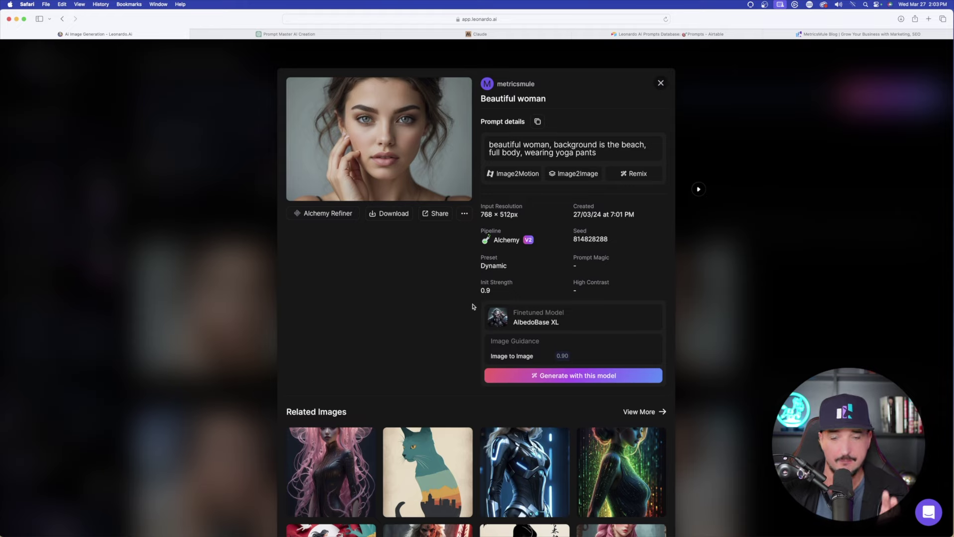
- Enlarge the close-up, then view the leaning full-body beach shot full size and return to history
click(364, 168)
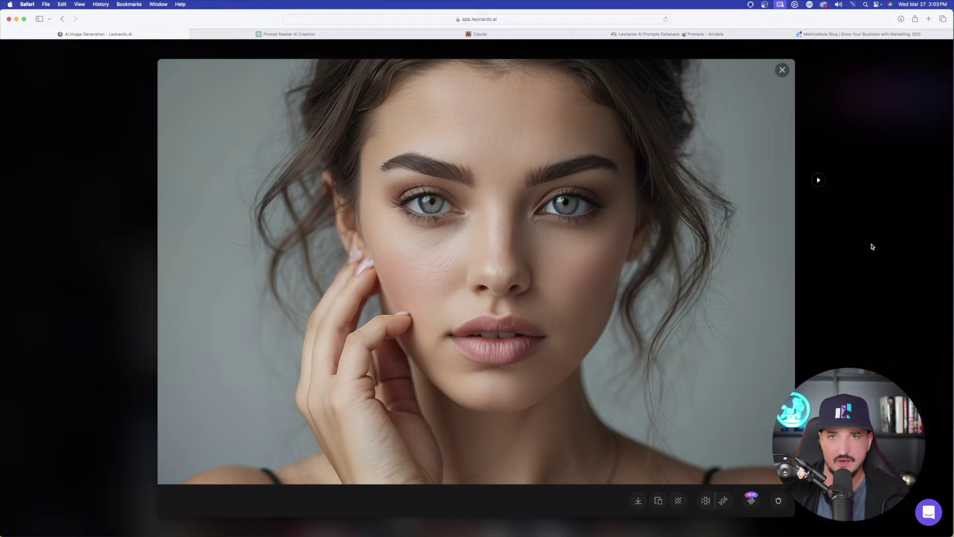
key(Escape)
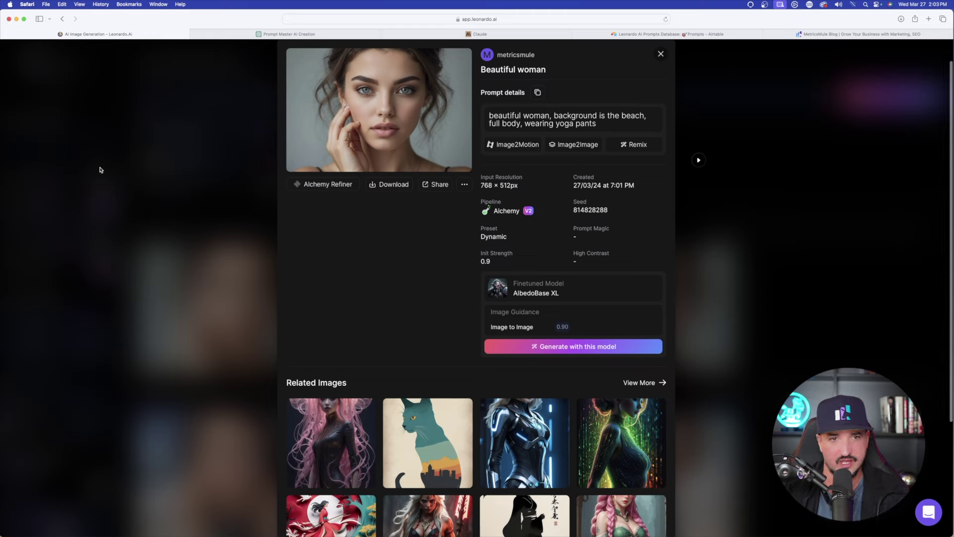
key(Escape)
scroll(882, 202, up, 1)
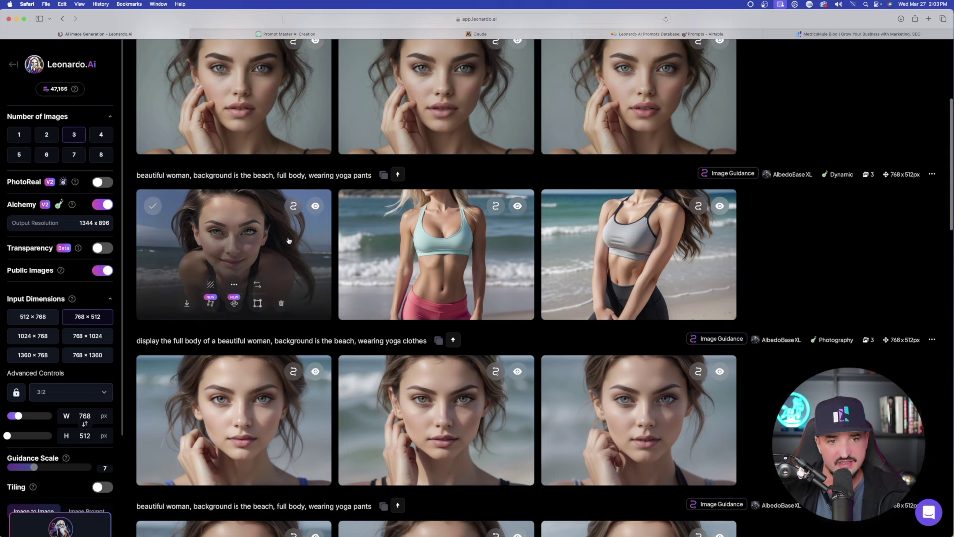
click(266, 241)
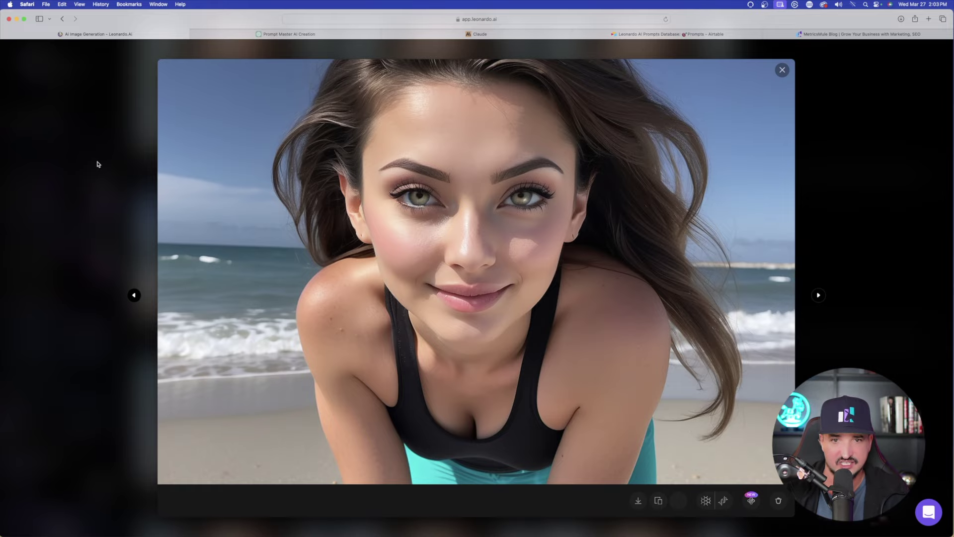
click(97, 162)
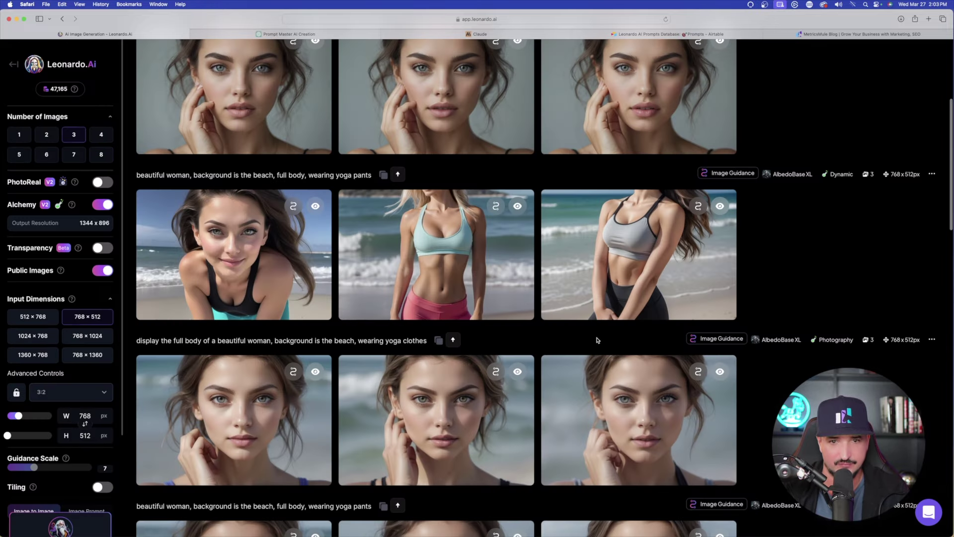
click(933, 174)
click(874, 263)
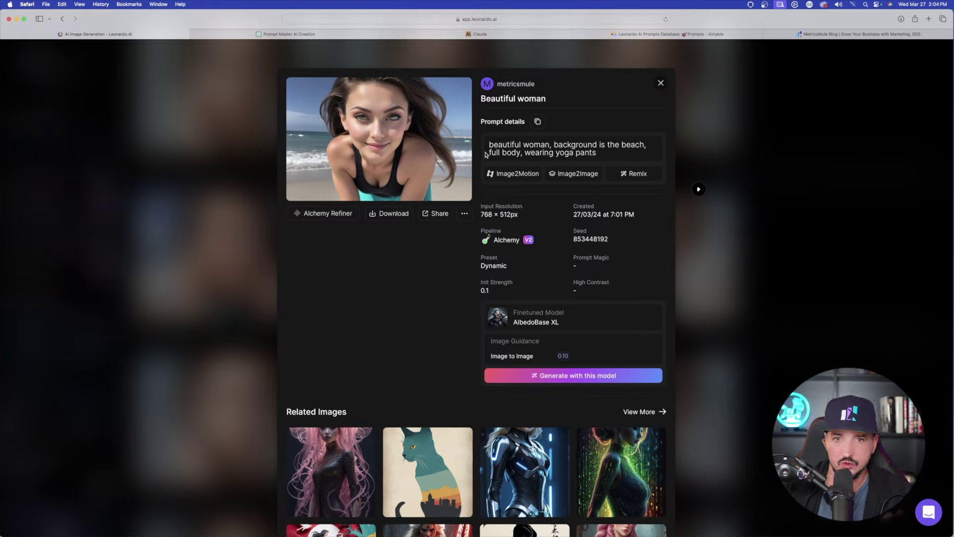
drag(490, 150, 606, 152)
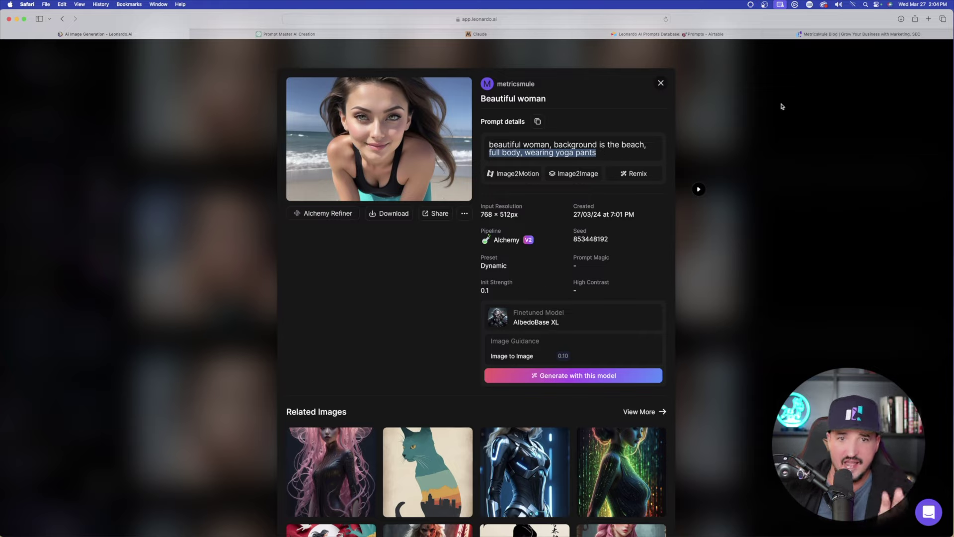
click(698, 189)
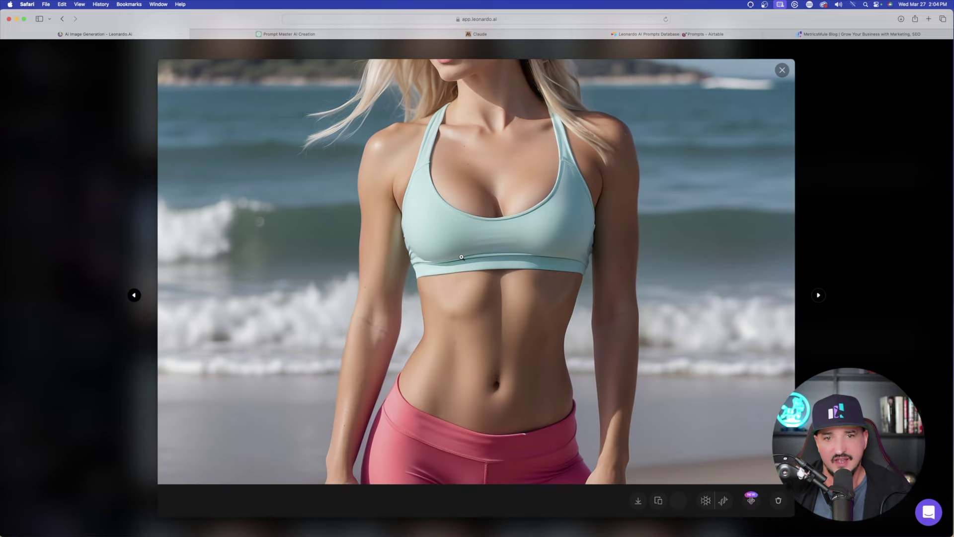
click(818, 295)
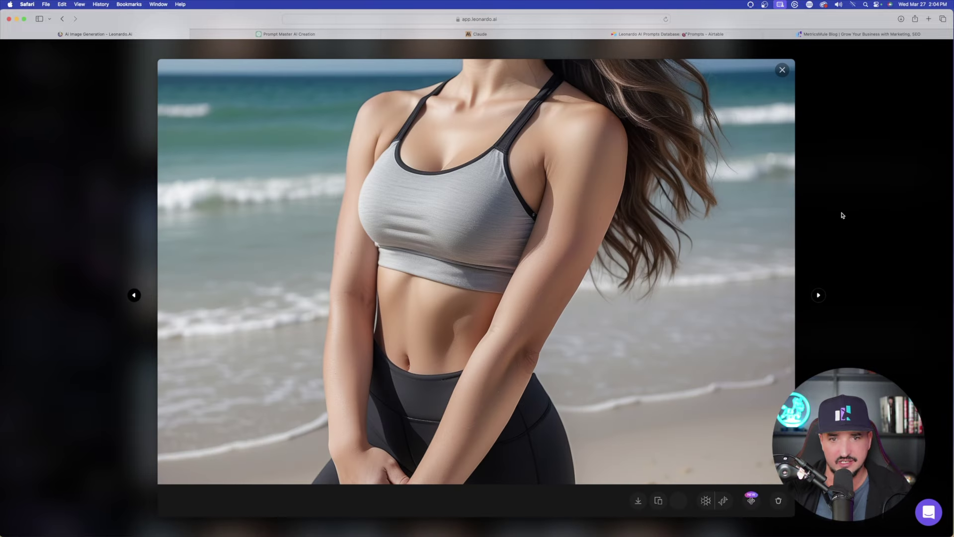
click(869, 205)
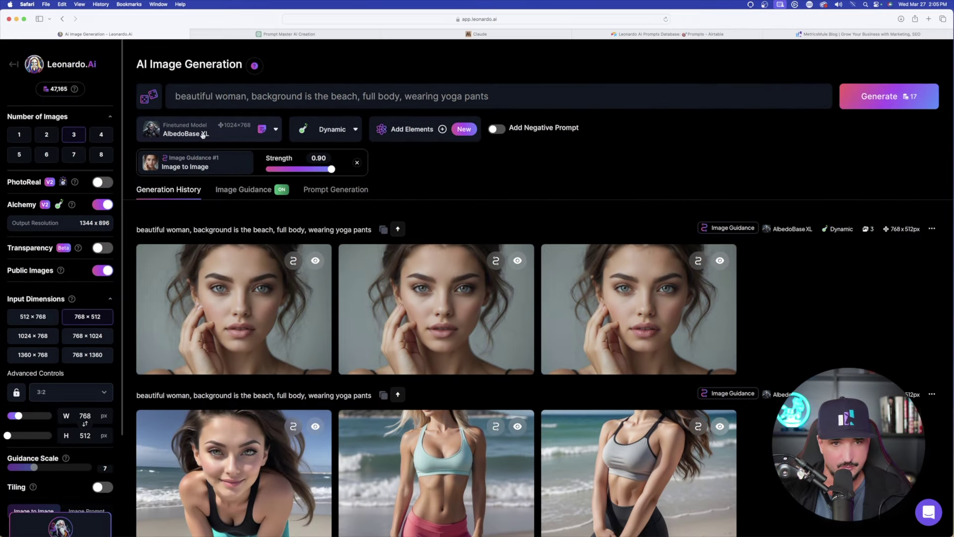
- Switch the style from Dynamic to 3D Render and lower Image-to-Image strength to 0.20
click(305, 135)
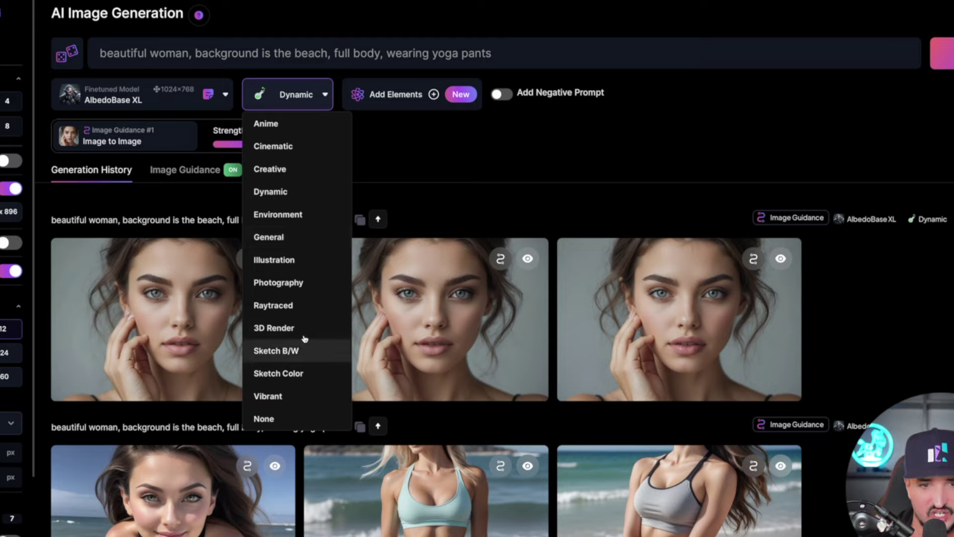
click(298, 330)
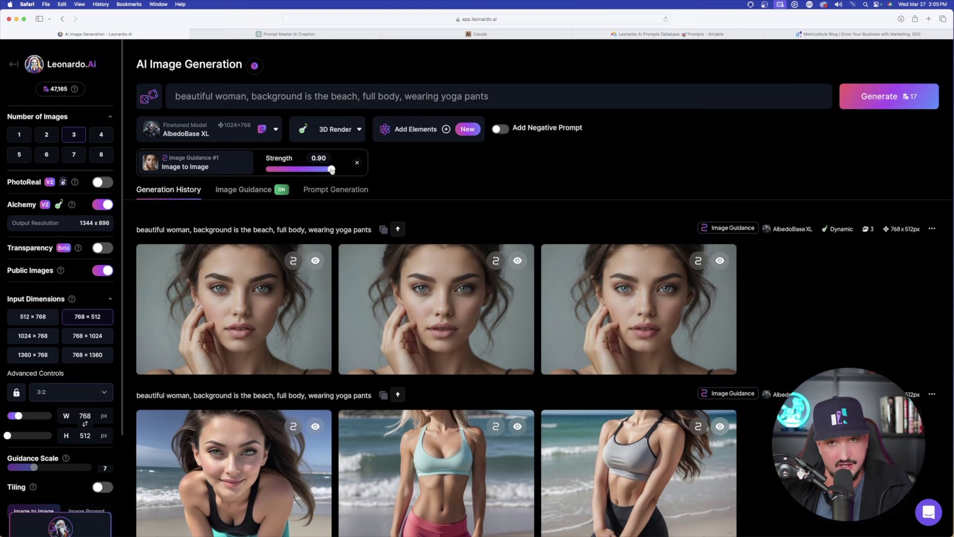
click(425, 300)
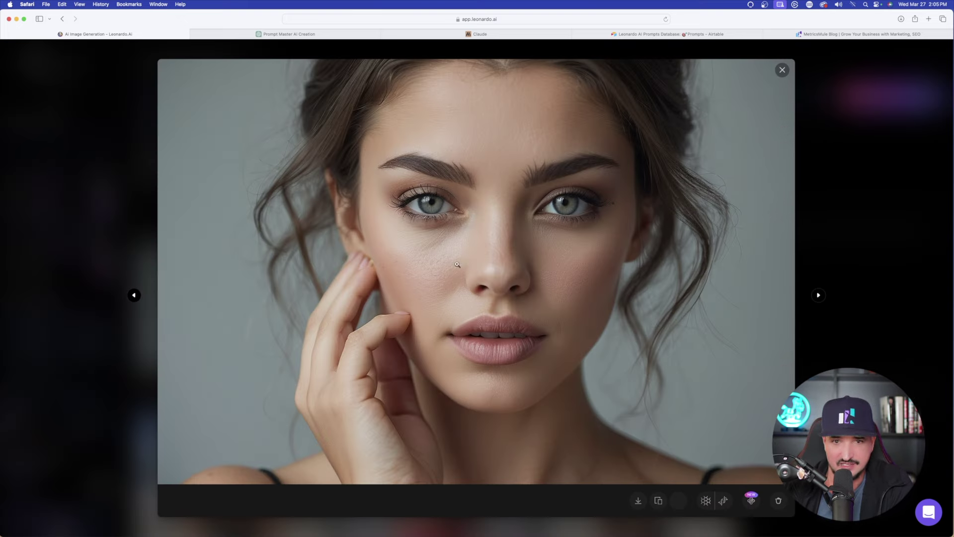
click(888, 161)
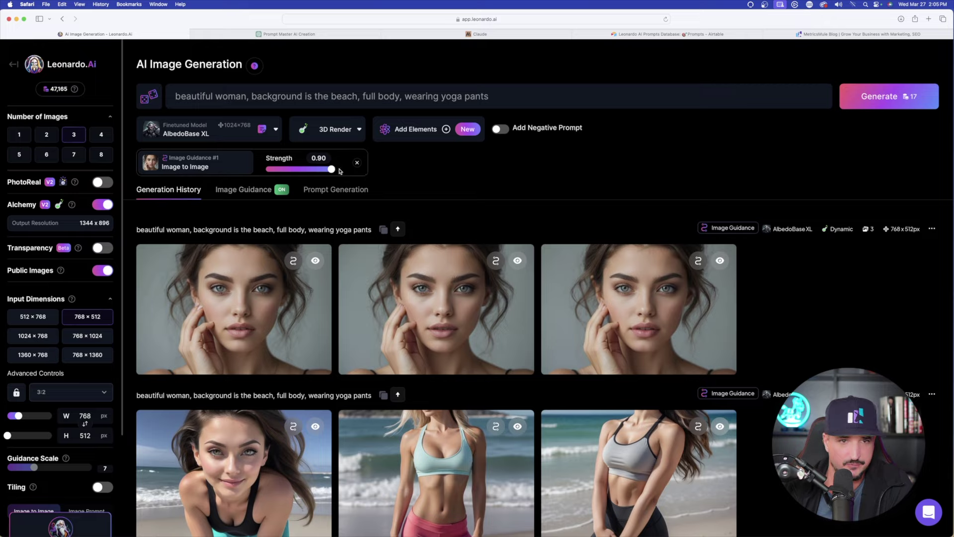
drag(309, 170, 288, 169)
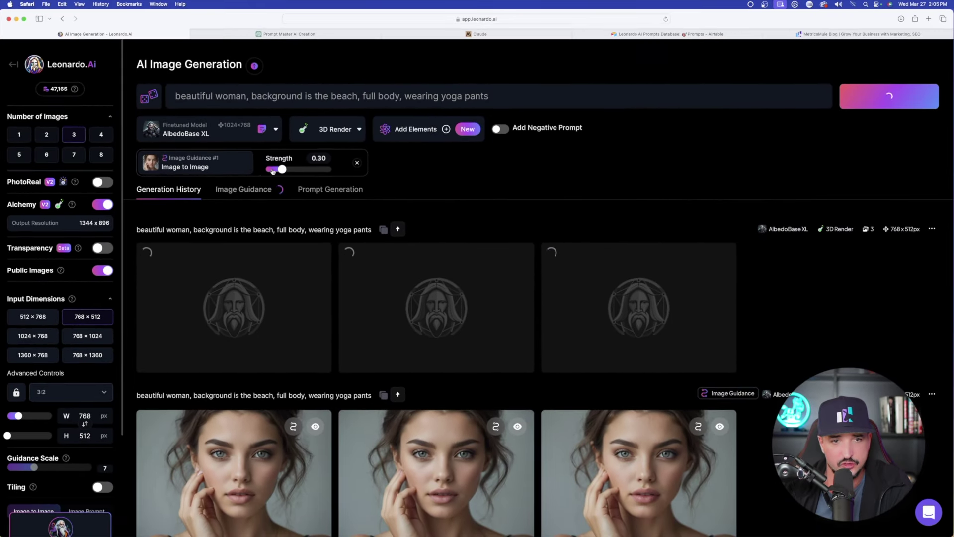
drag(278, 165, 259, 162)
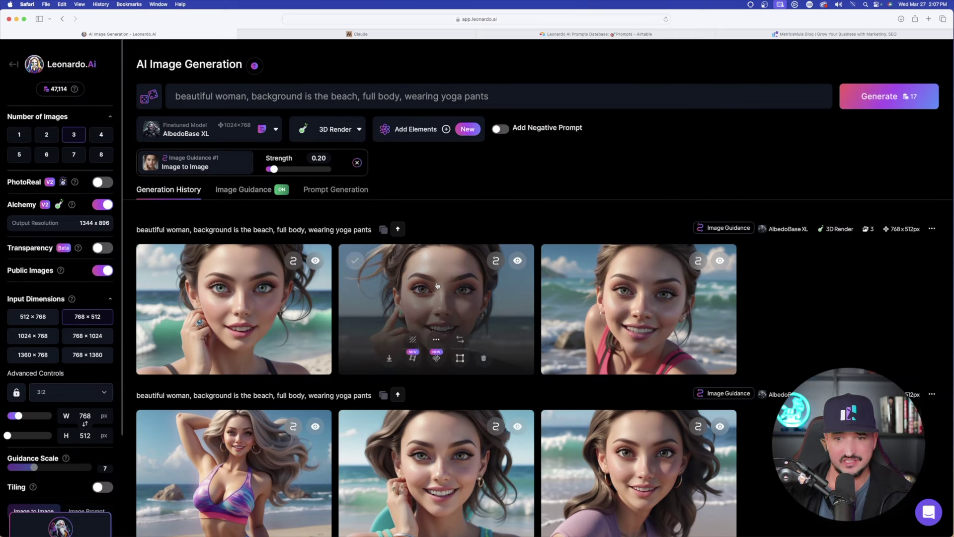
- Browse an earlier close-up beach portrait set in the full-size viewer
scroll(512, 311, down, 6)
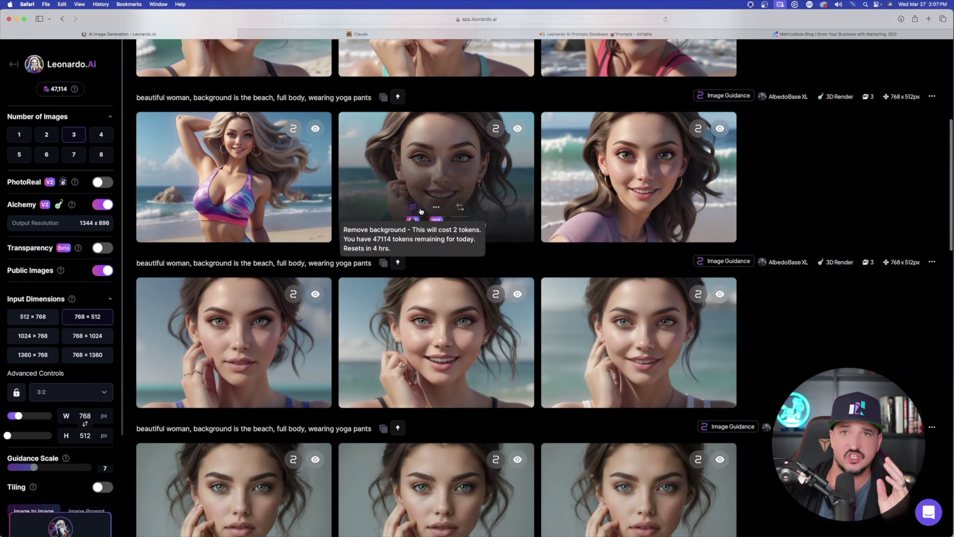
scroll(427, 214, down, 3)
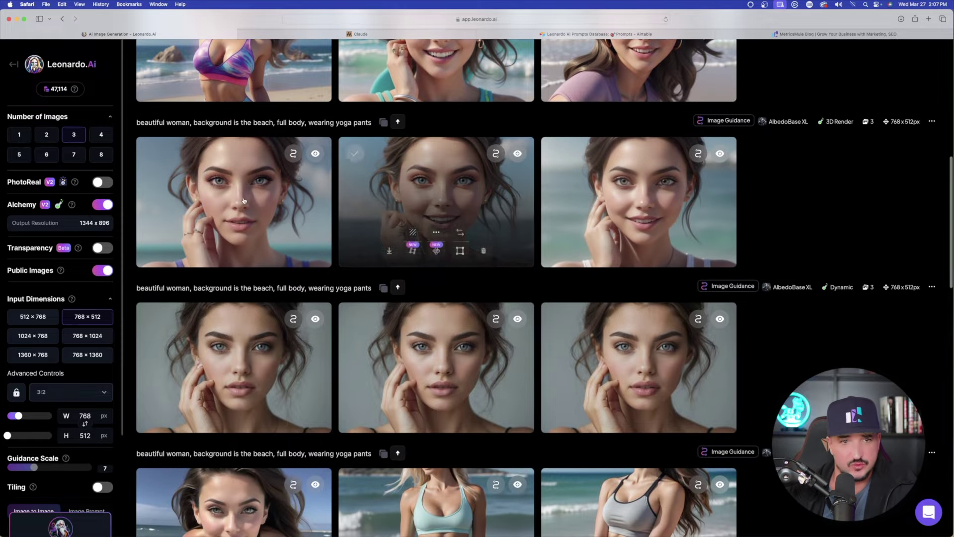
click(222, 201)
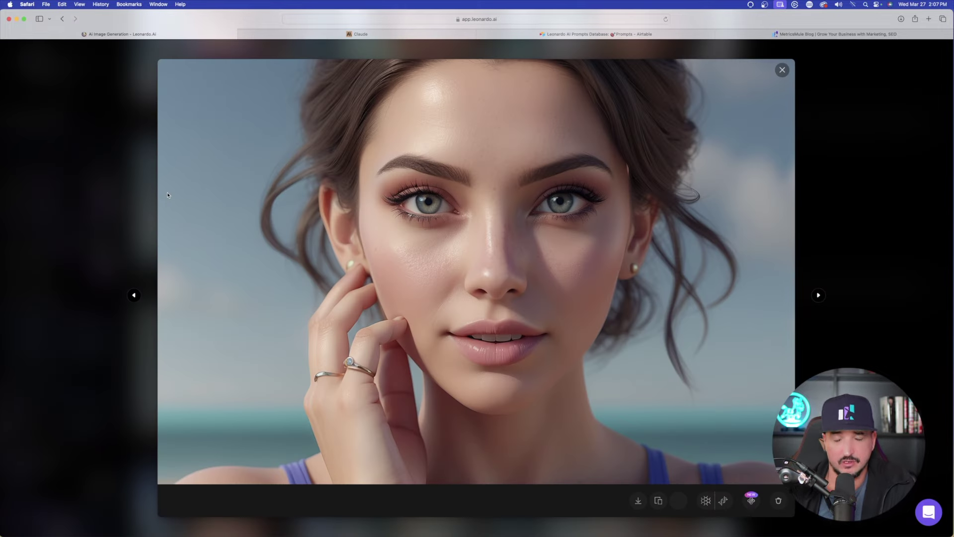
click(819, 295)
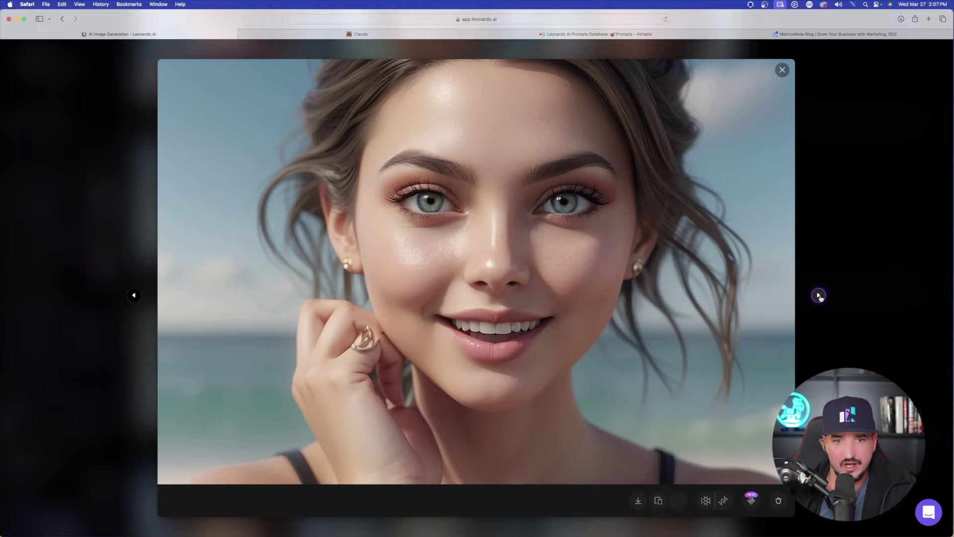
click(819, 296)
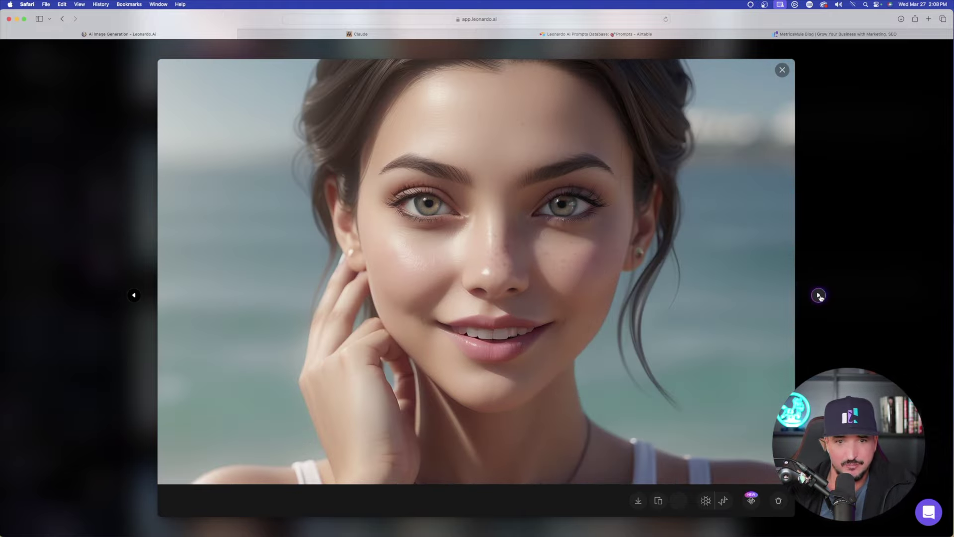
click(933, 123)
- Check that row's generation info, then view a bikini-set portrait full size
click(932, 122)
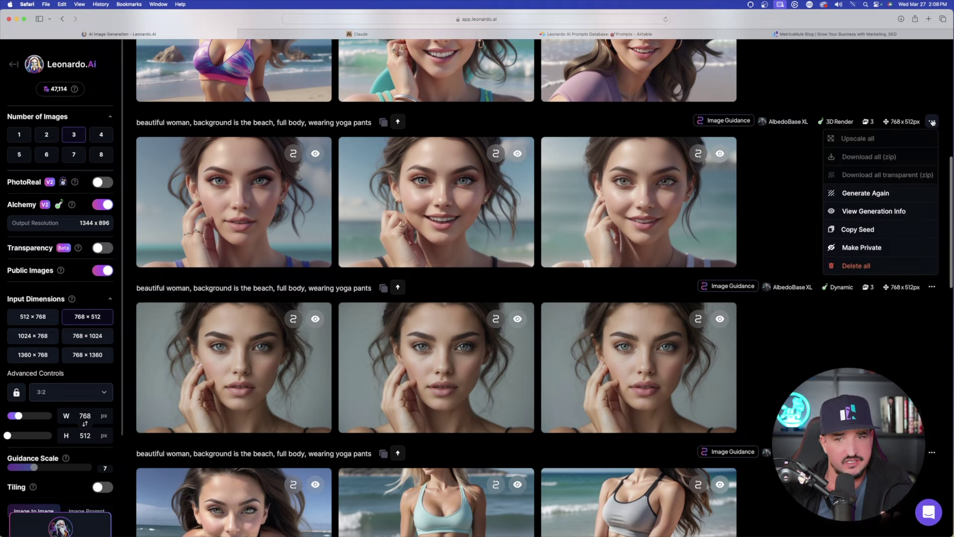
click(873, 211)
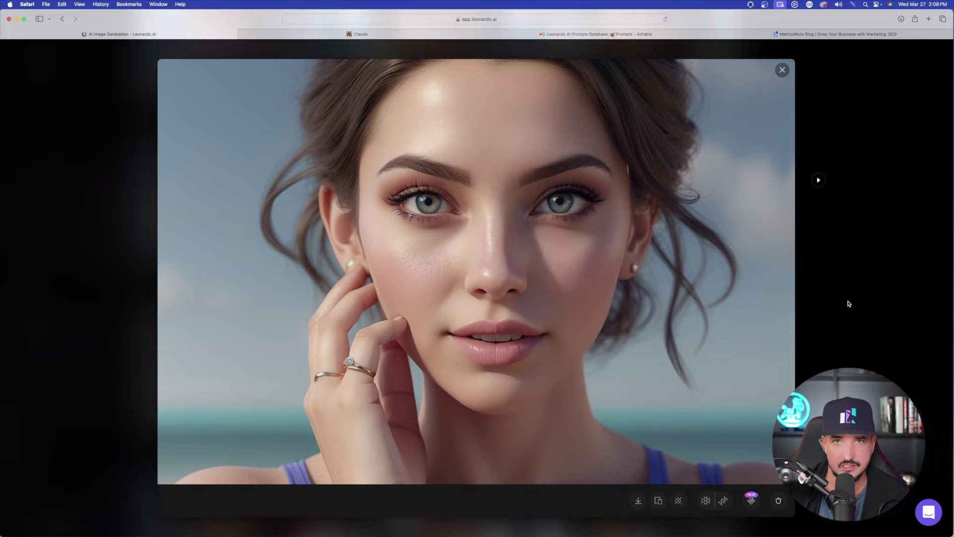
key(Escape)
key(Escape)
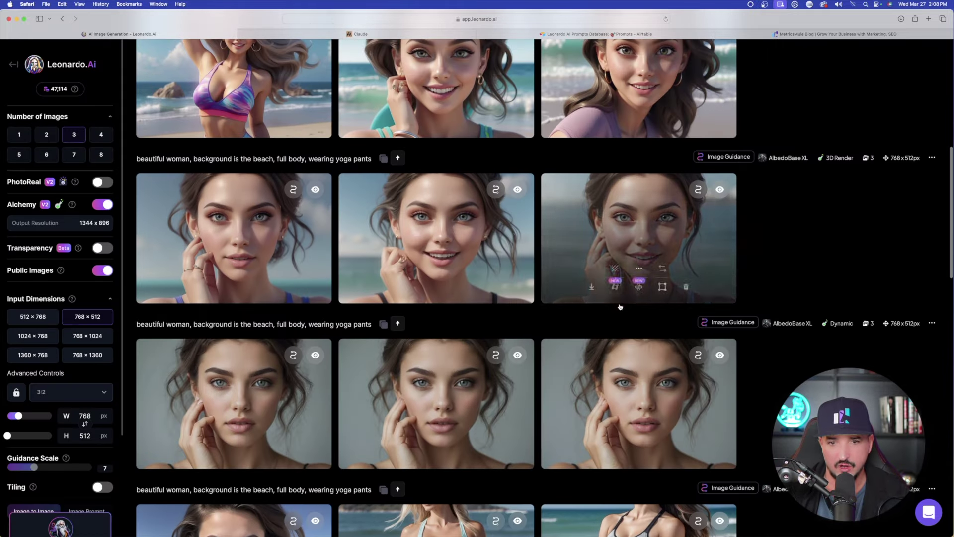
scroll(617, 343, up, 5)
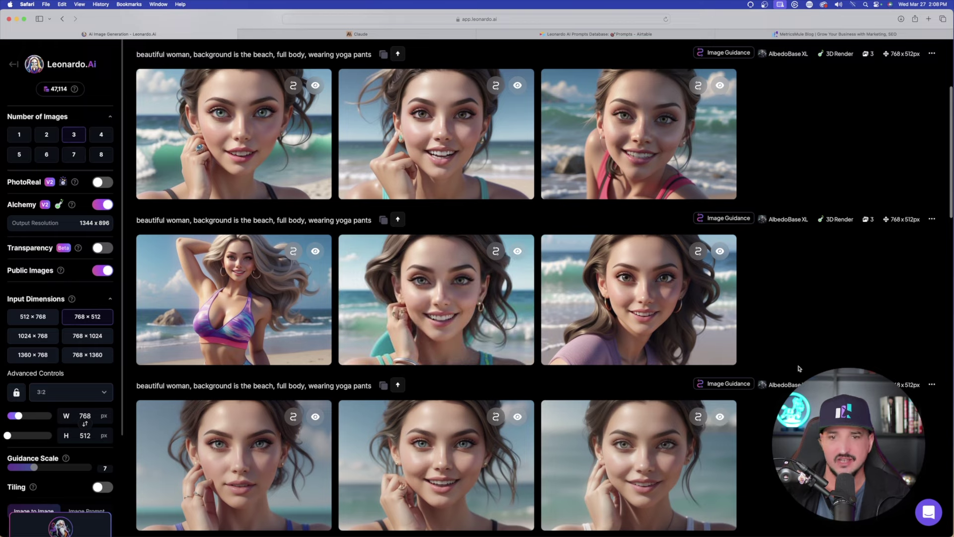
click(447, 284)
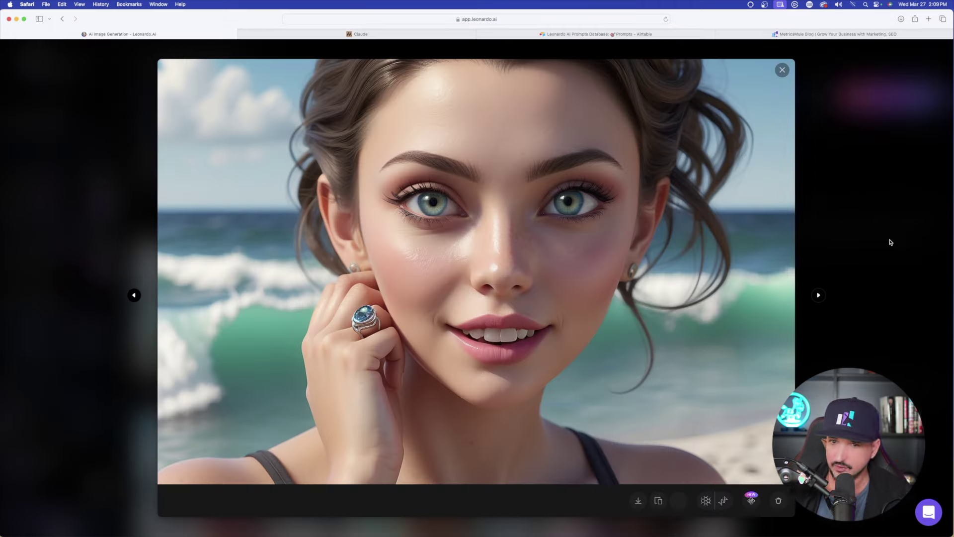
click(891, 242)
- Check the newest 3D Render set's portrait and generation info, then scroll back to the top
click(497, 253)
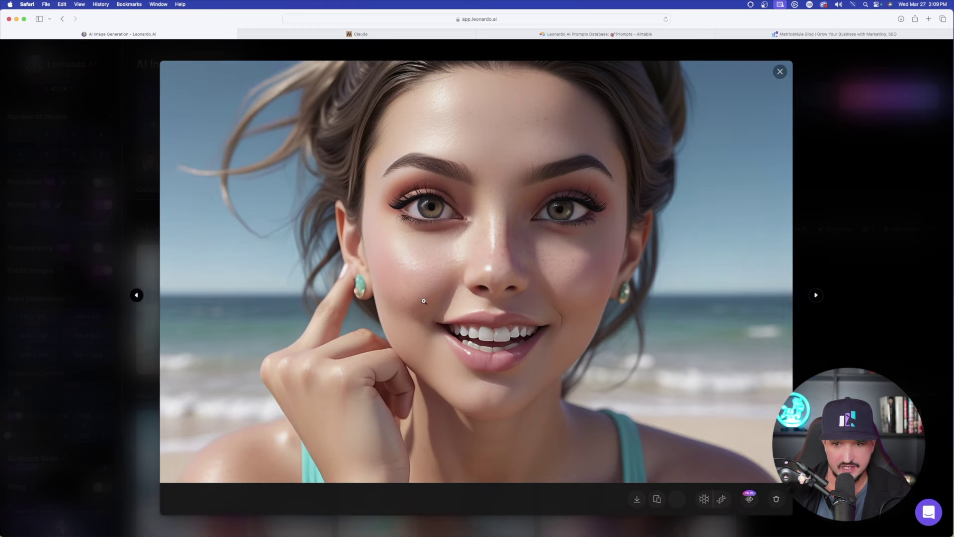
click(886, 213)
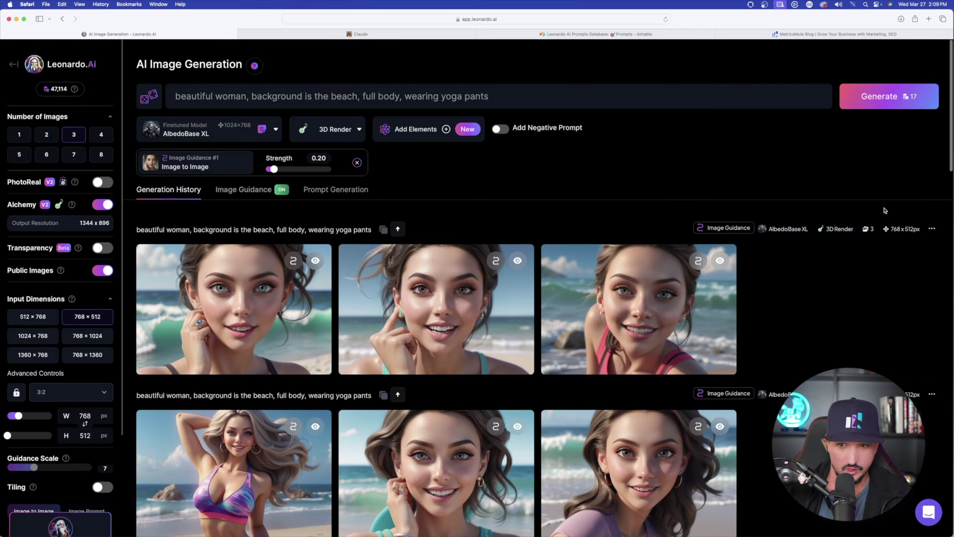
click(932, 229)
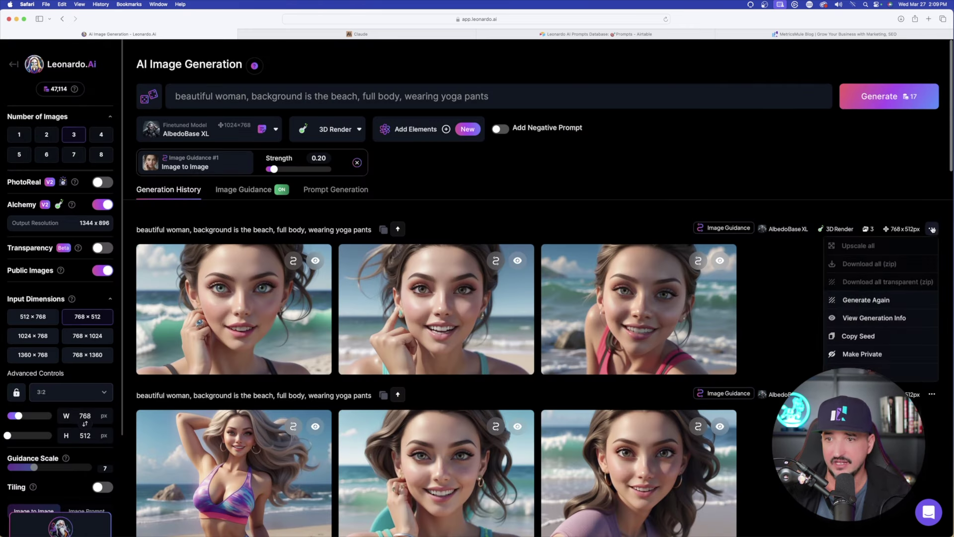
click(877, 323)
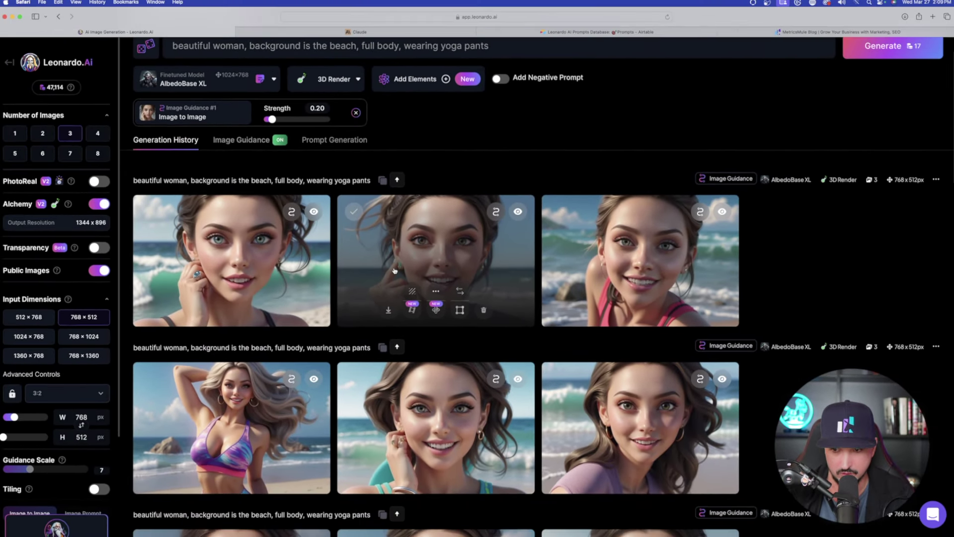
scroll(357, 415, down, 3)
scroll(383, 338, down, 2)
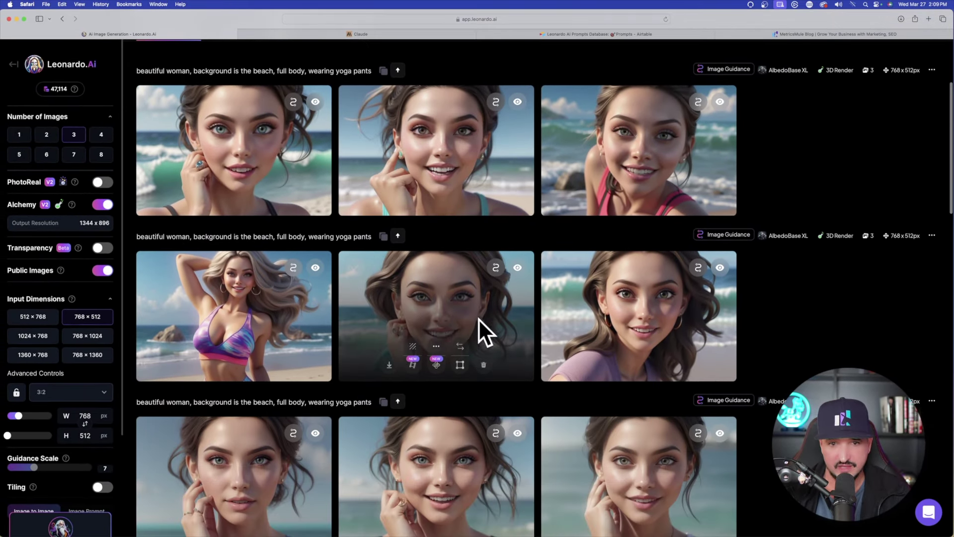
scroll(469, 318, down, 5)
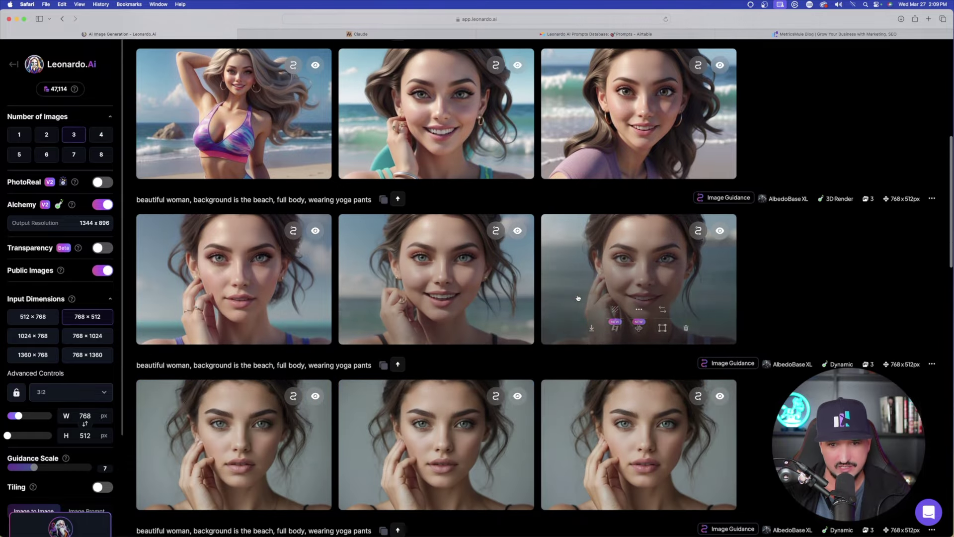
scroll(624, 299, up, 4)
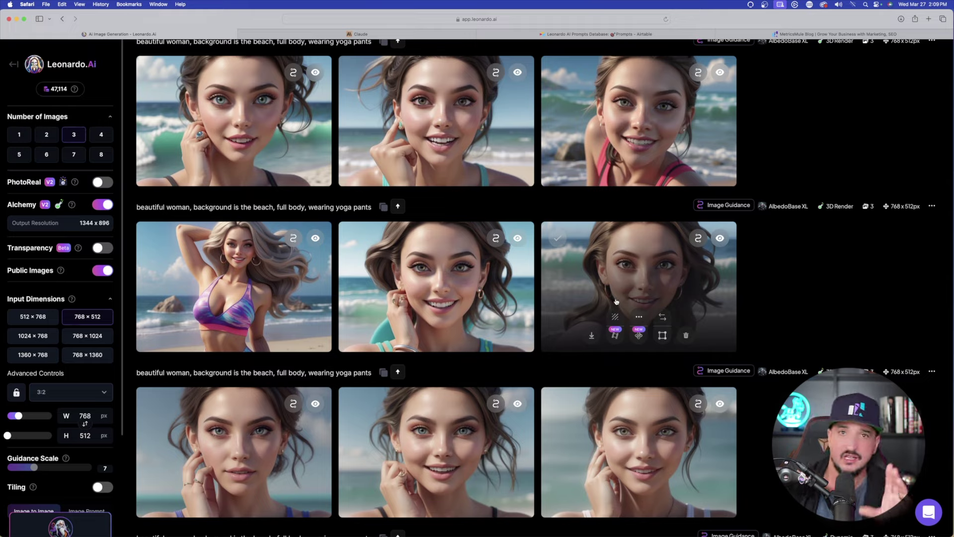
scroll(127, 209, up, 4)
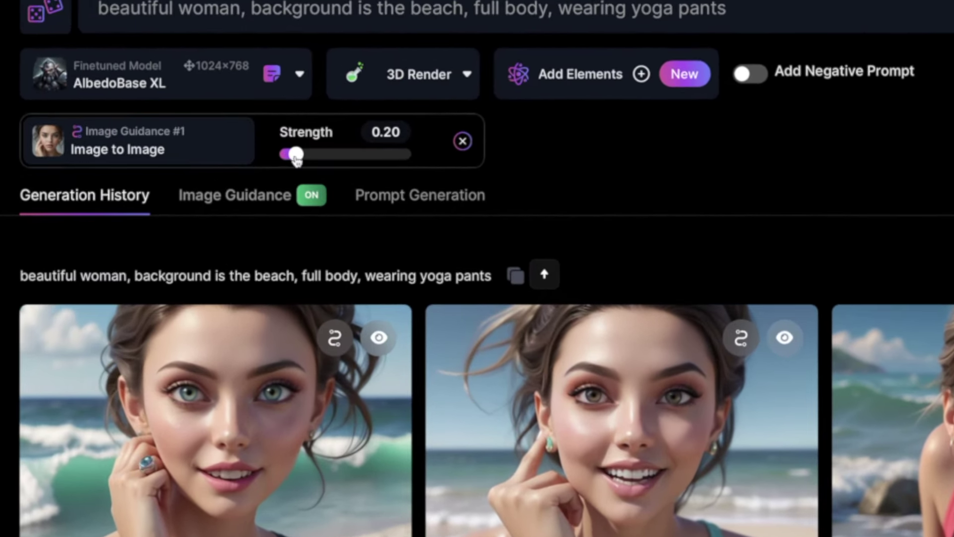
- Set Image-to-Image strength to 0.10, add the Toon & Anime element, and generate three images
drag(296, 154, 263, 156)
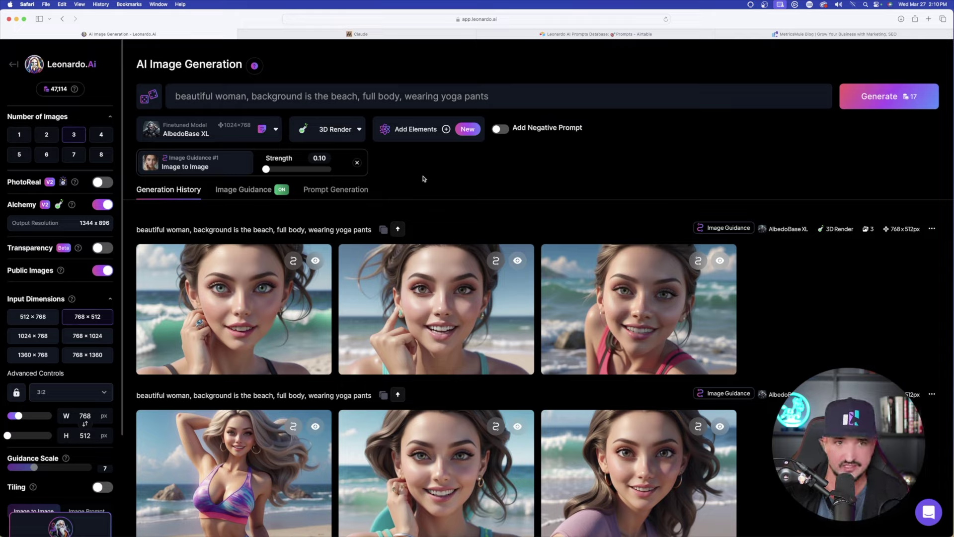
click(425, 128)
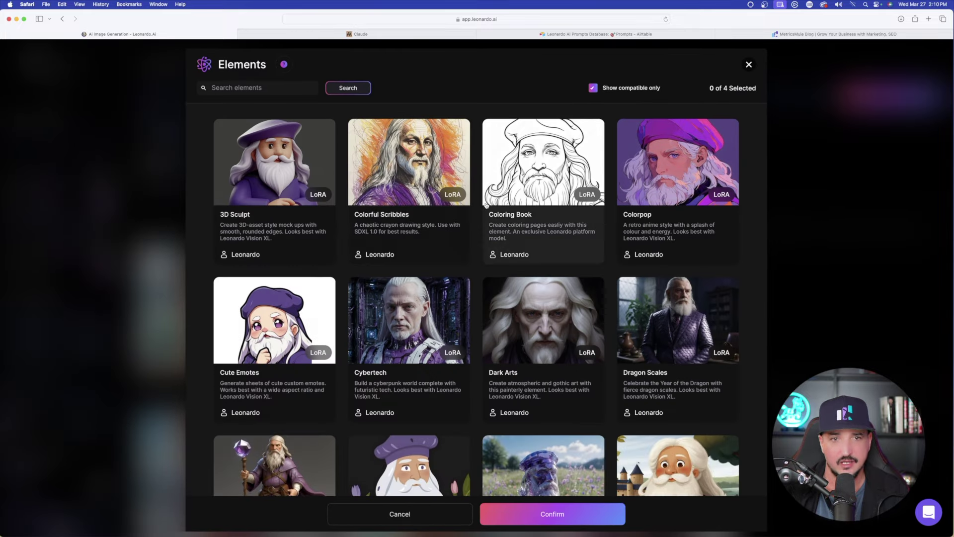
scroll(485, 207, down, 5)
scroll(487, 194, down, 4)
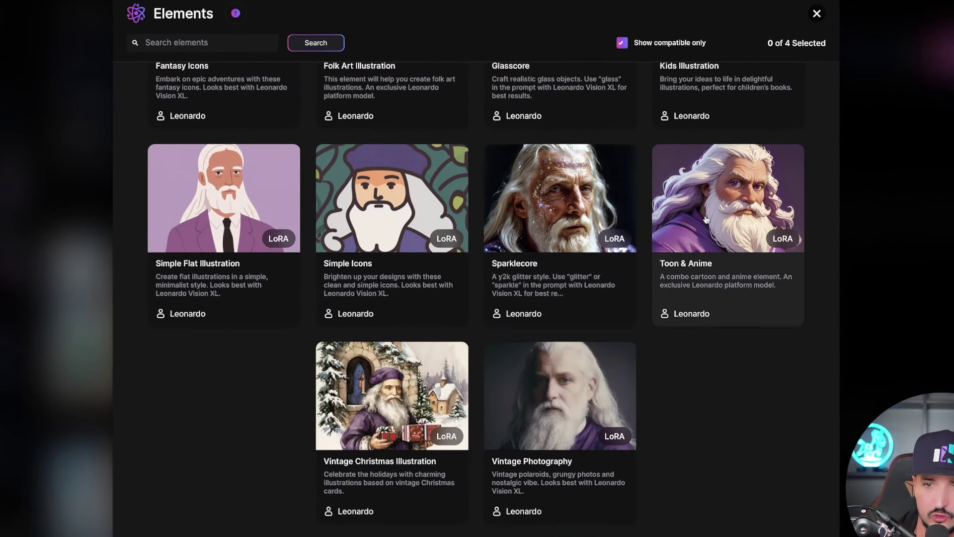
click(706, 219)
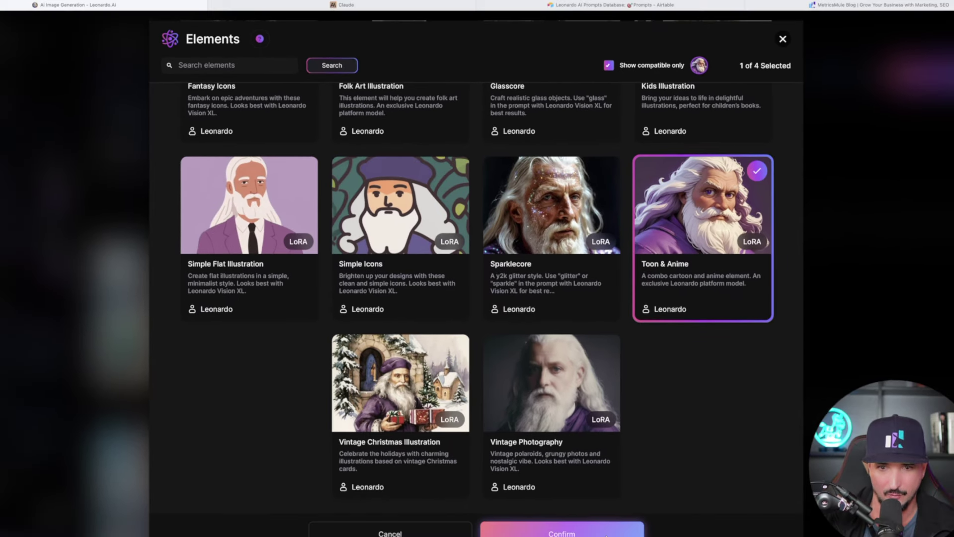
click(606, 534)
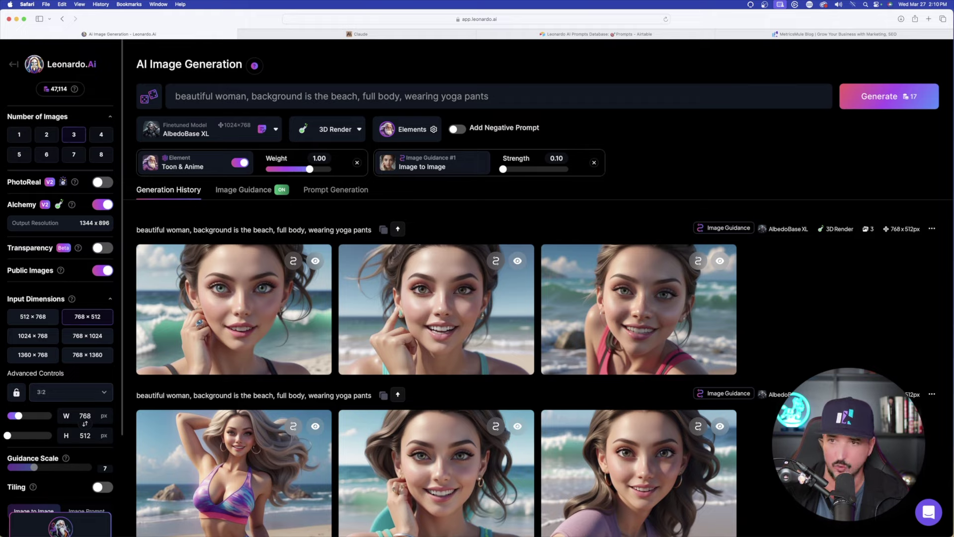
click(883, 97)
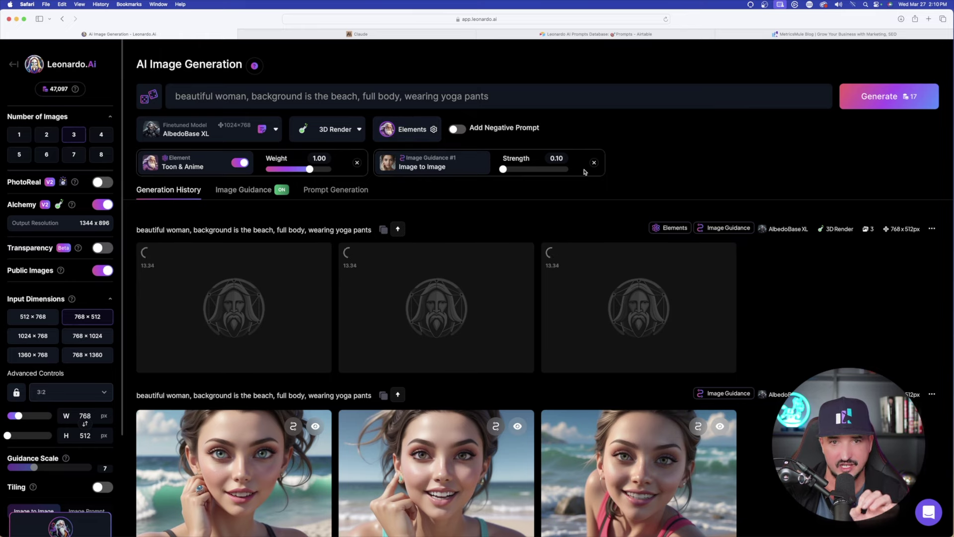
- Add the Sparklecore element to the selection, then deselect Toon & Anime
click(412, 129)
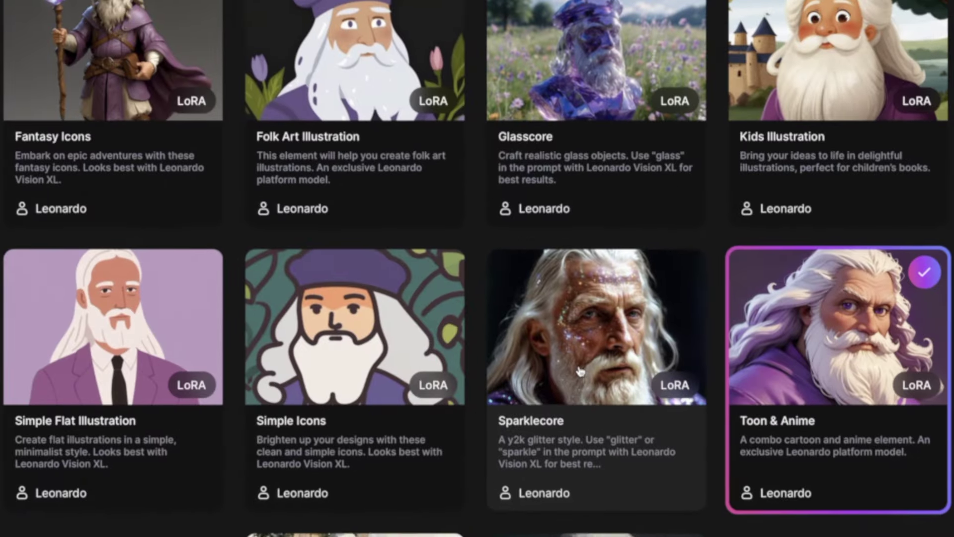
click(535, 325)
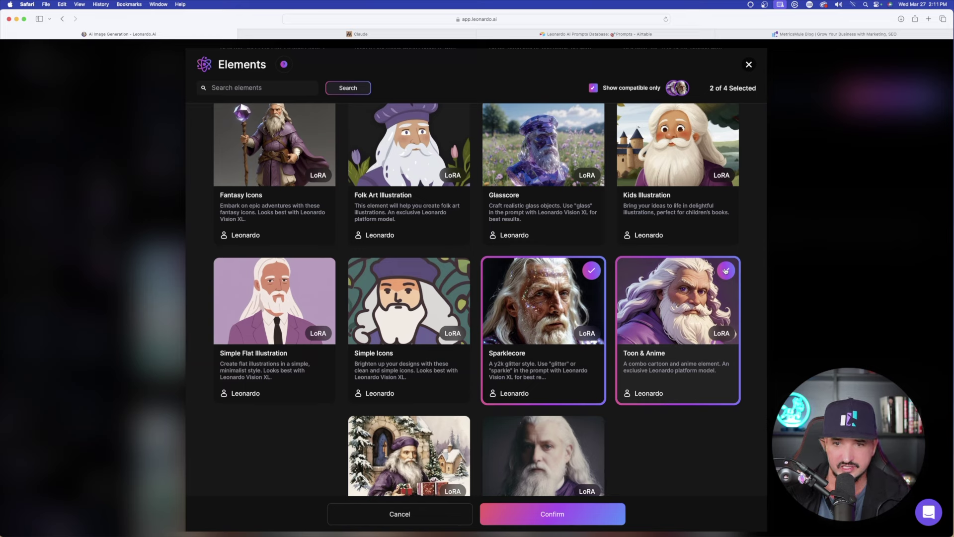
click(556, 514)
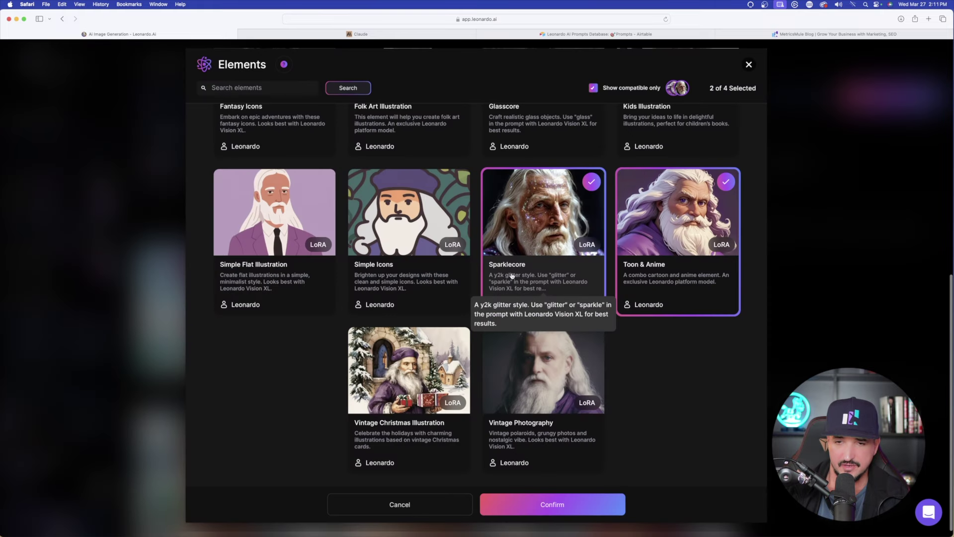
scroll(665, 259, up, 1)
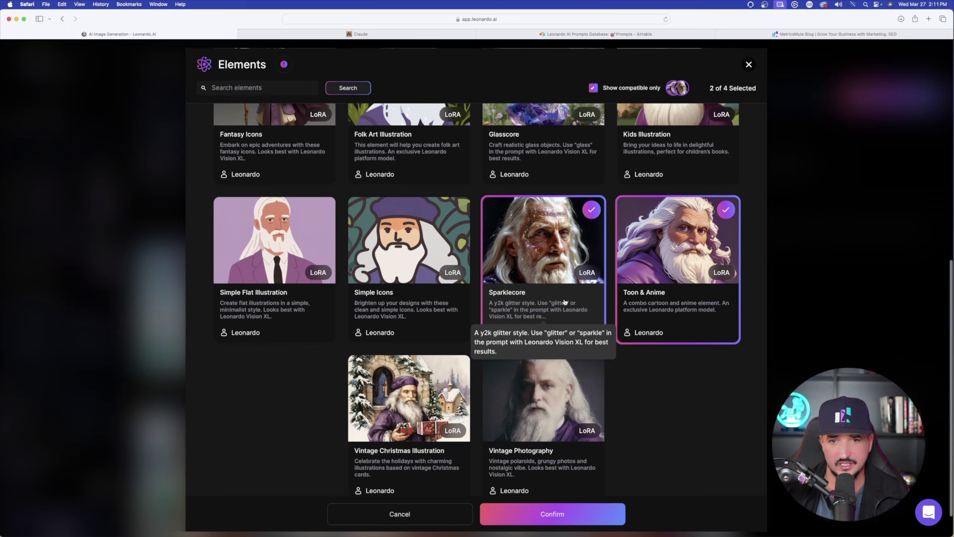
click(666, 259)
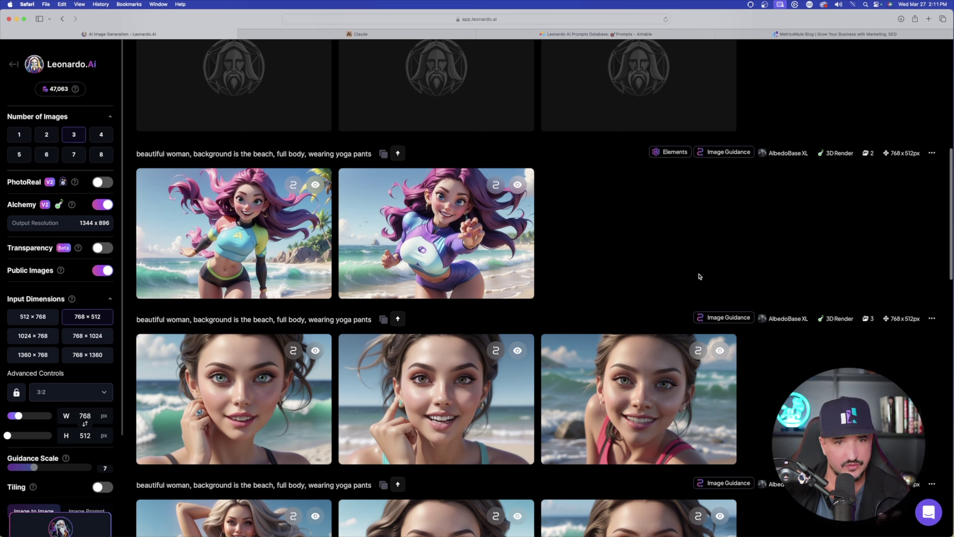
- View the first pink-hair beach image full size, then close its details
scroll(699, 277, down, 1)
mouse_move(304, 202)
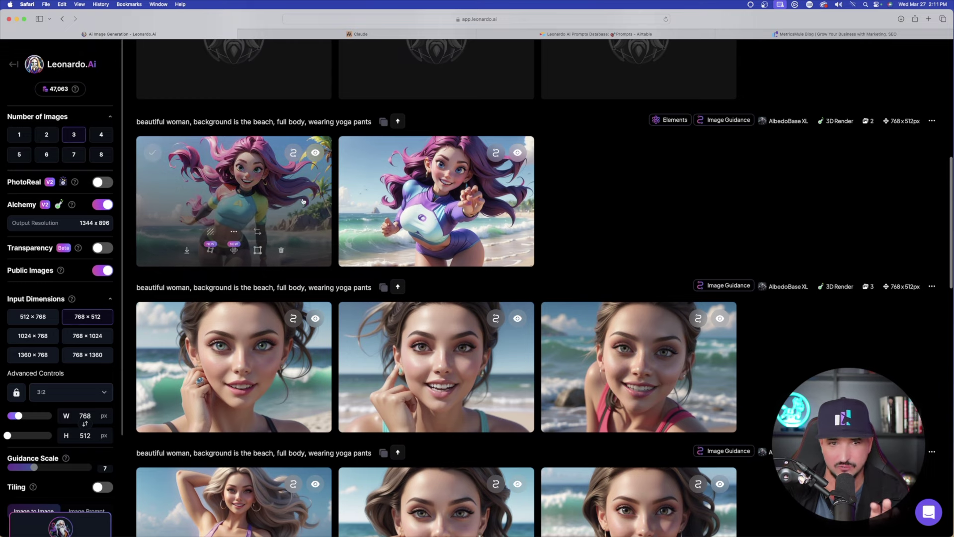
click(272, 203)
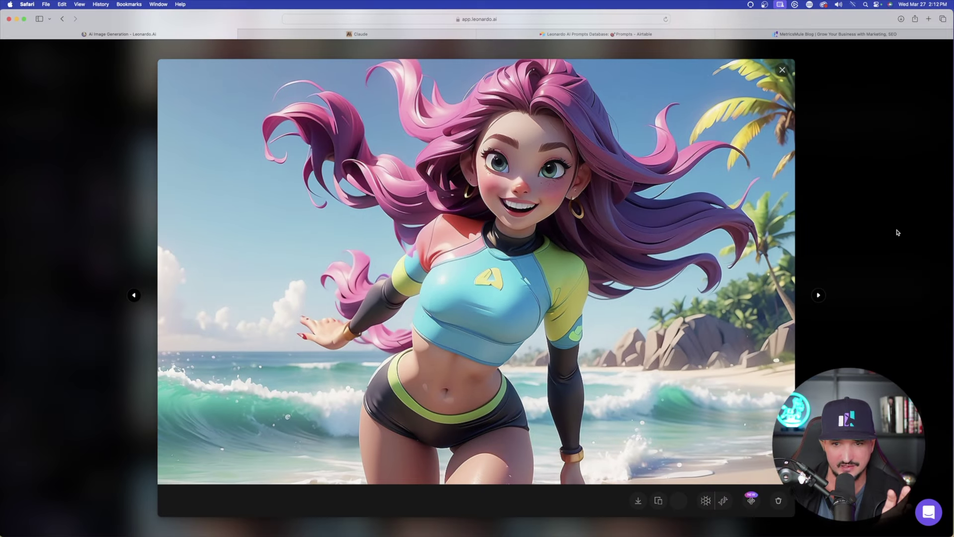
click(882, 233)
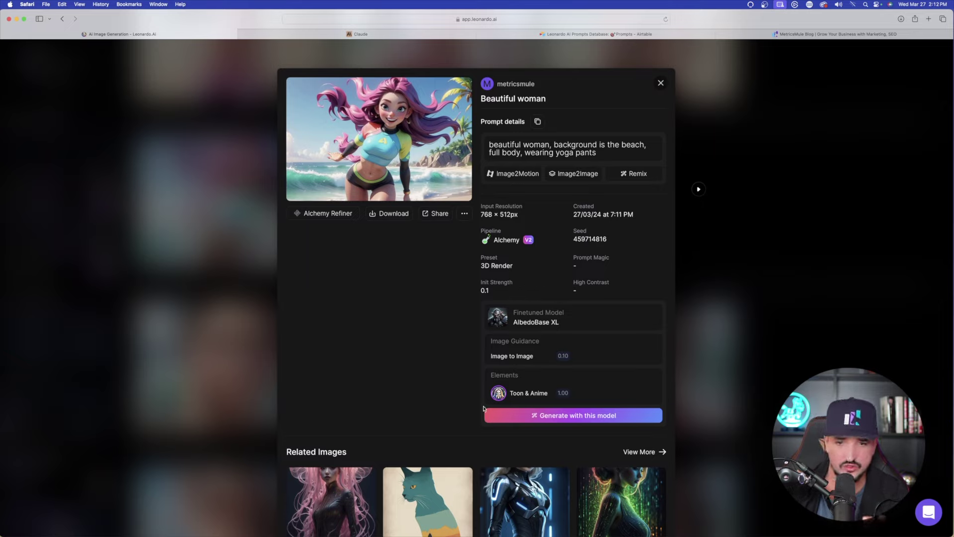
click(772, 288)
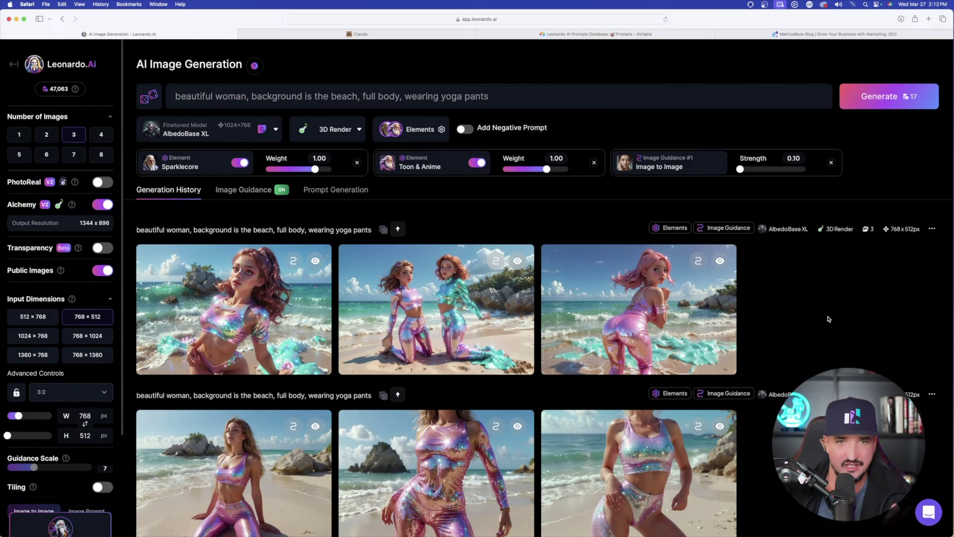
- Browse the glittery Sparklecore beach set and review its generation settings
click(239, 306)
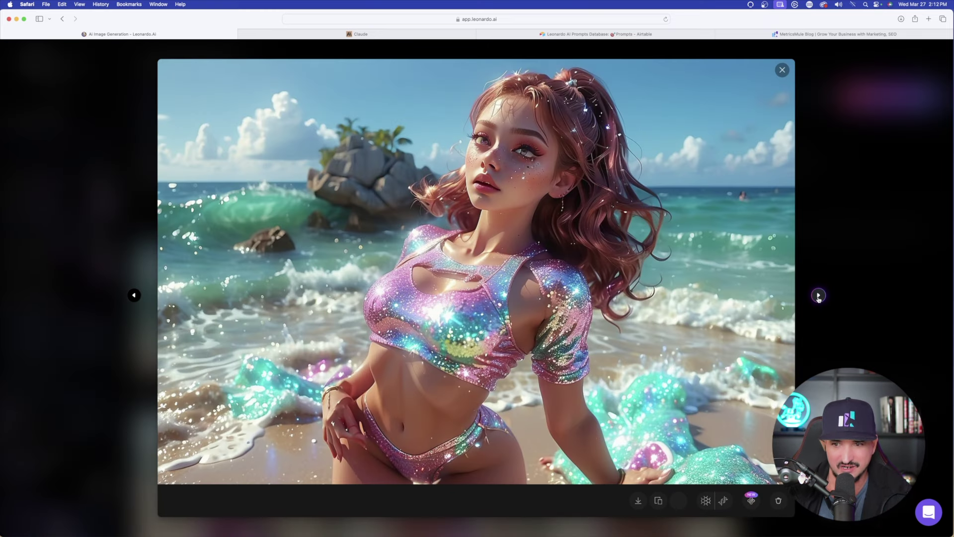
click(818, 296)
key(Left)
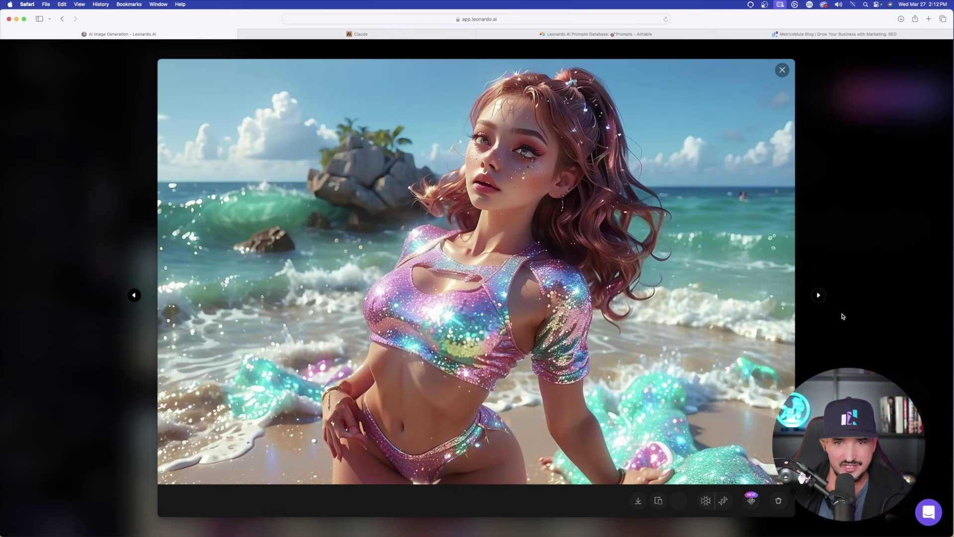
click(818, 295)
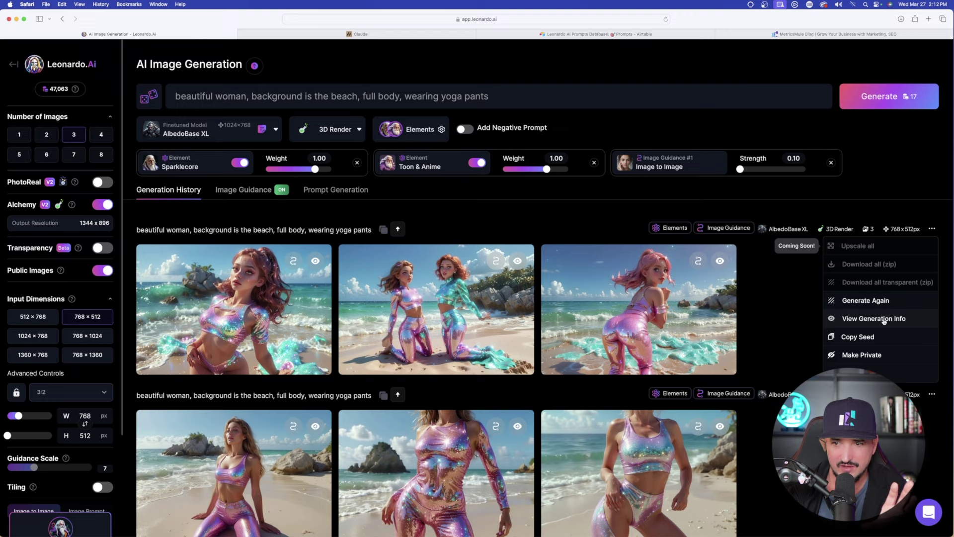
click(856, 316)
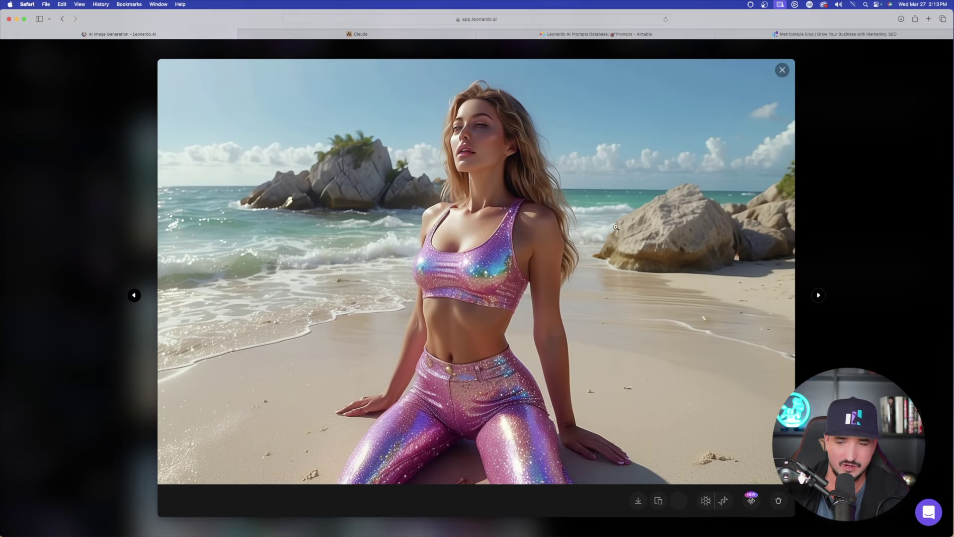
click(893, 213)
- View the dark-haired Dark Arts beach image and its generation settings
scroll(437, 169, up, 5)
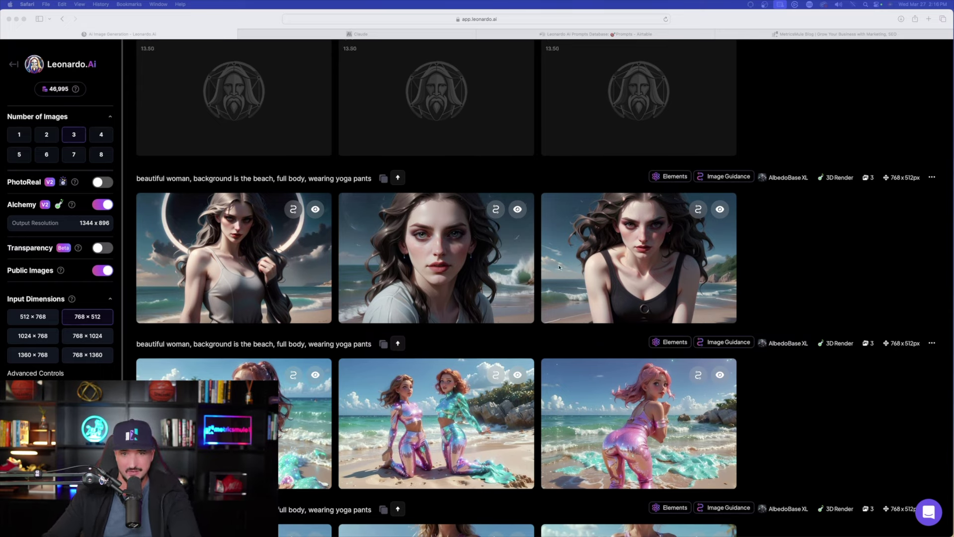
click(630, 225)
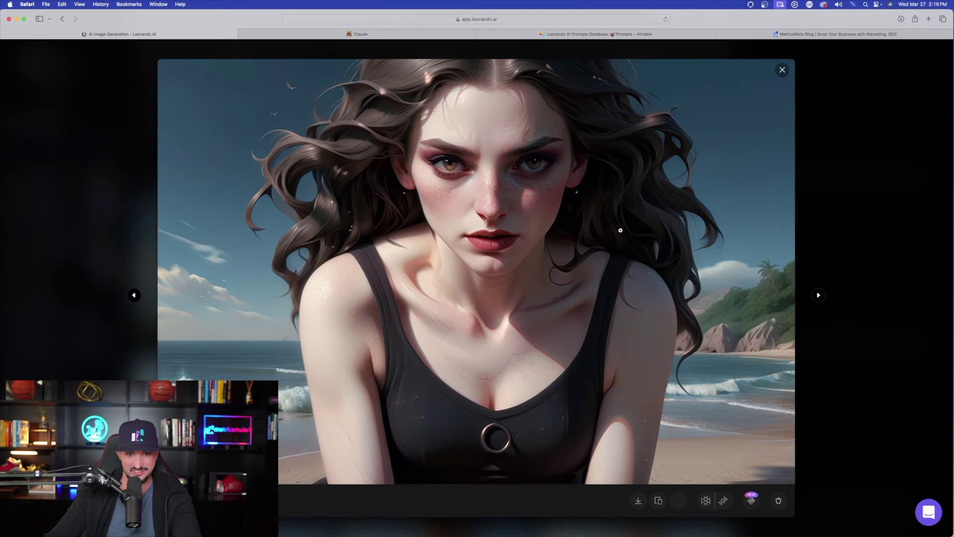
click(842, 222)
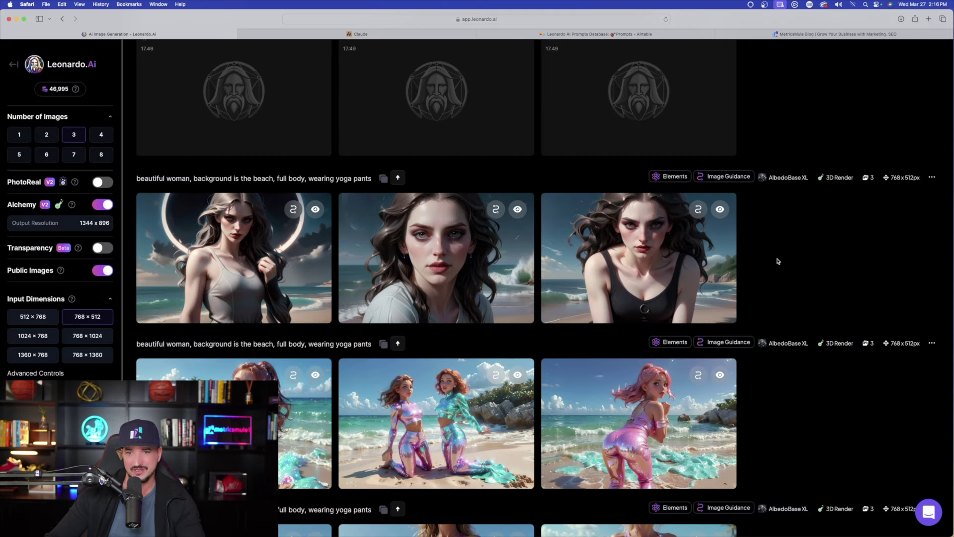
click(932, 177)
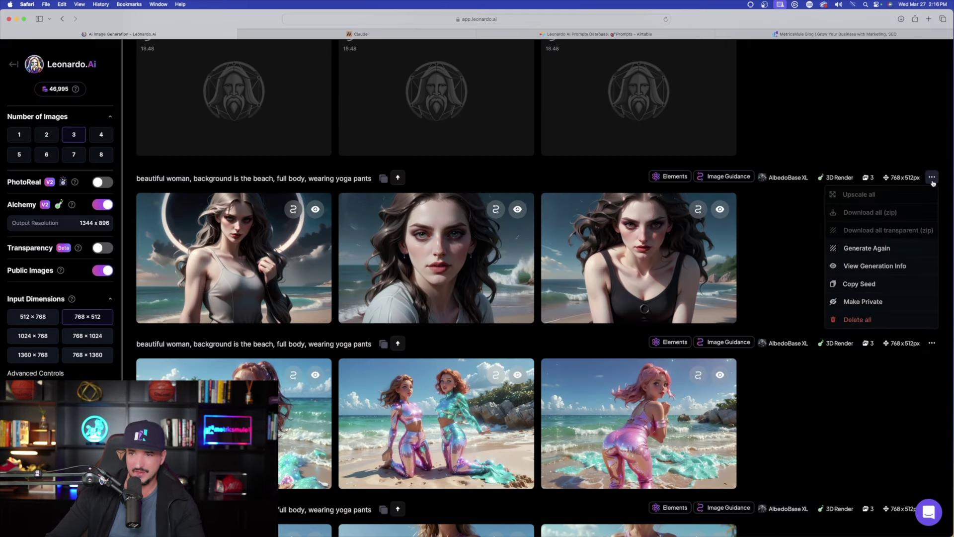
click(888, 269)
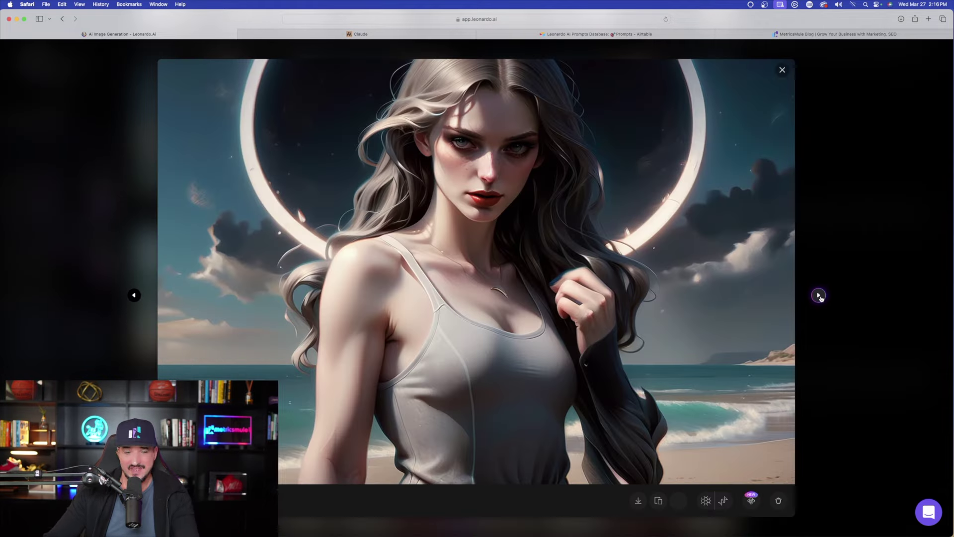
click(819, 296)
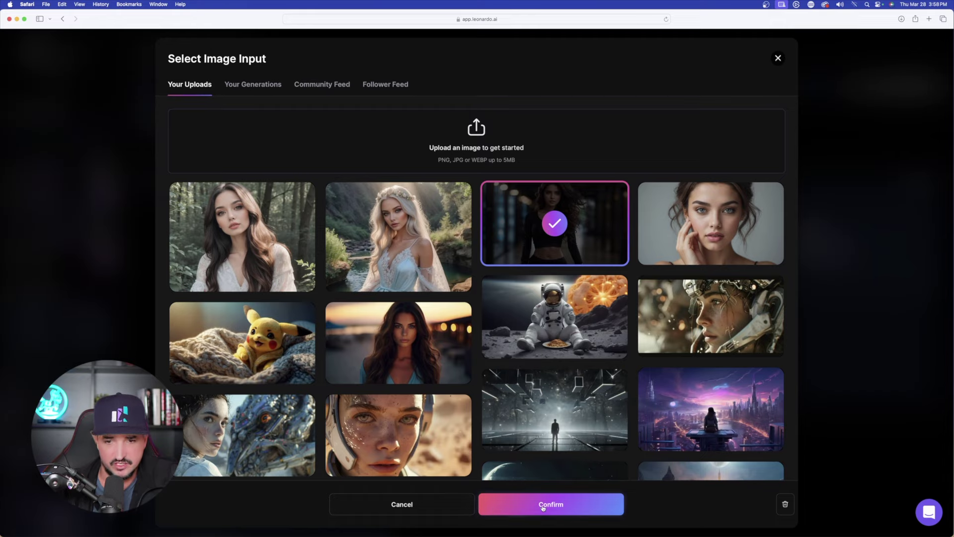
- Use the woman-in-black photo as Pose to Image guidance at 0.55 with 1344×1792 output
click(569, 505)
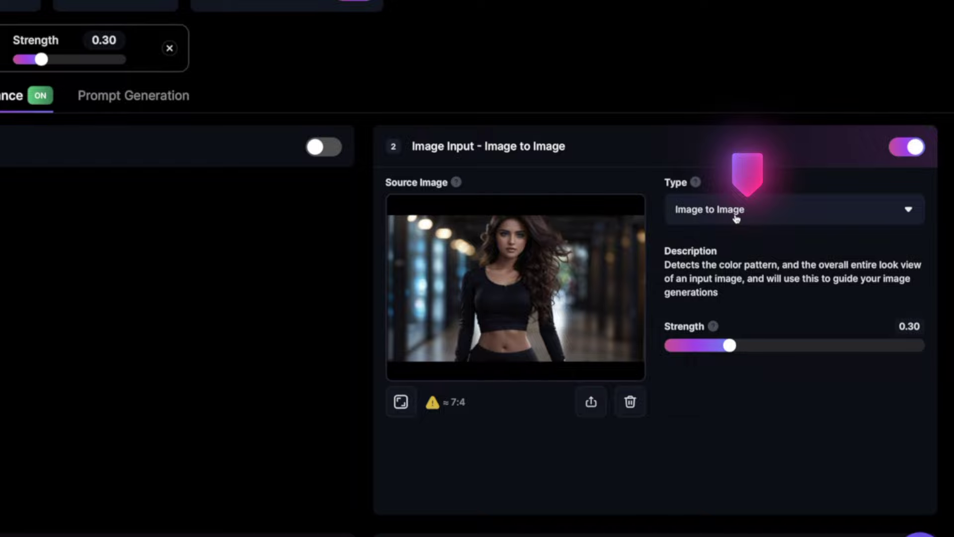
click(745, 213)
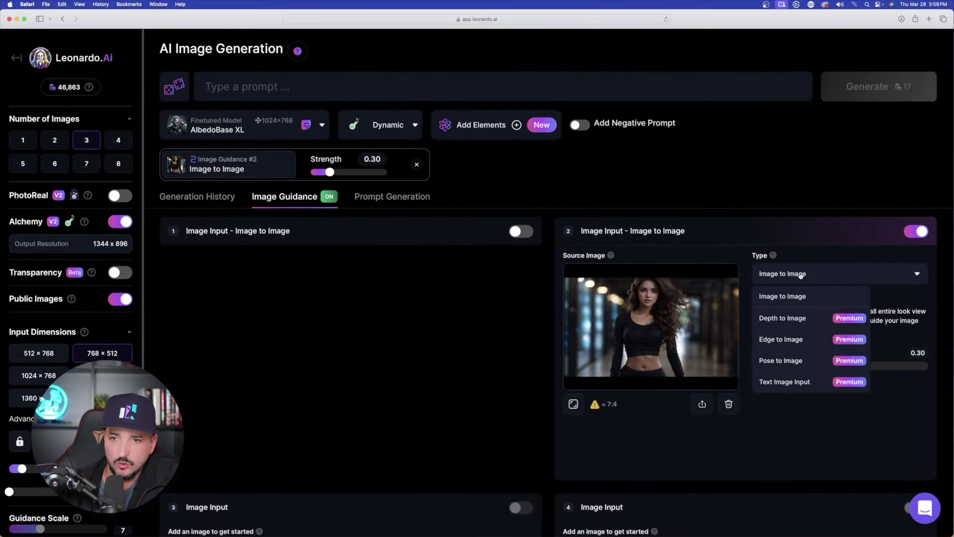
mouse_move(784, 361)
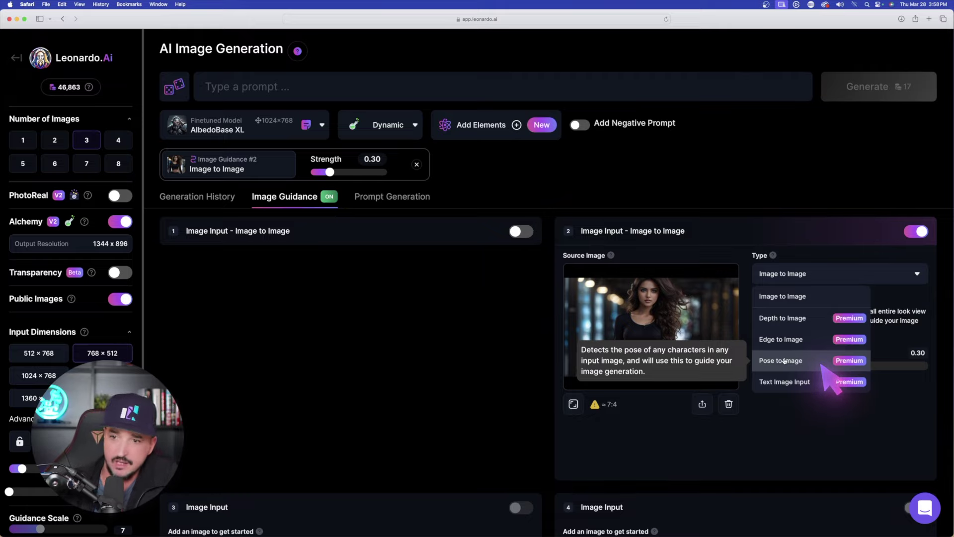
click(784, 361)
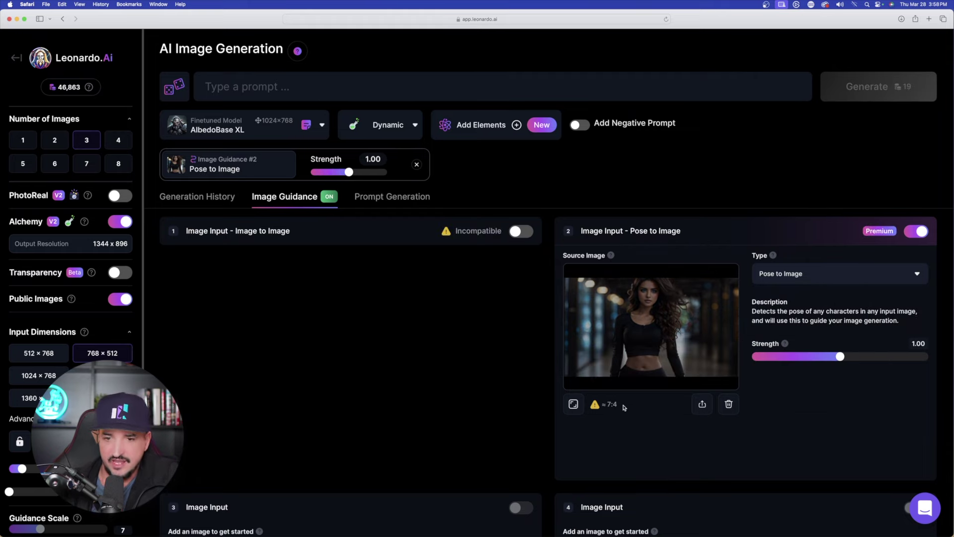
mouse_move(597, 408)
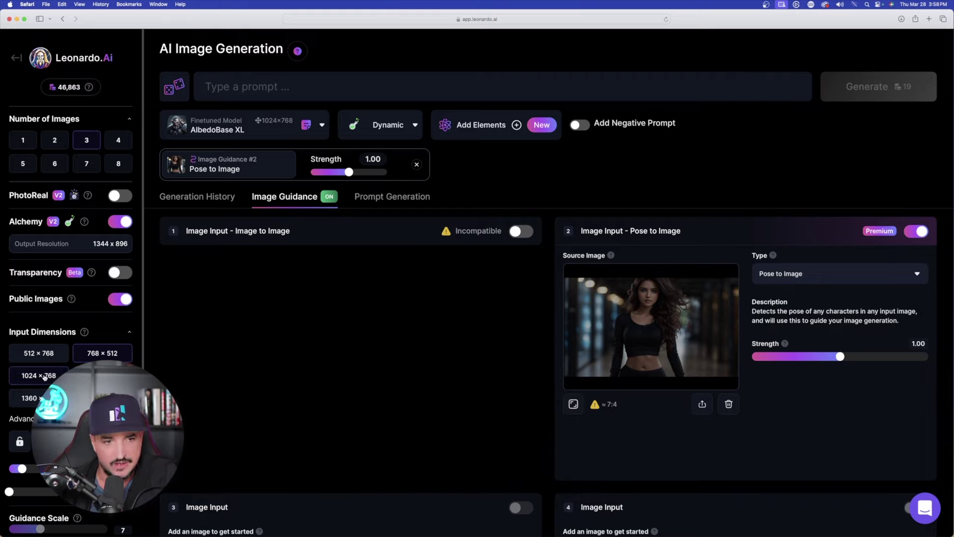
click(103, 375)
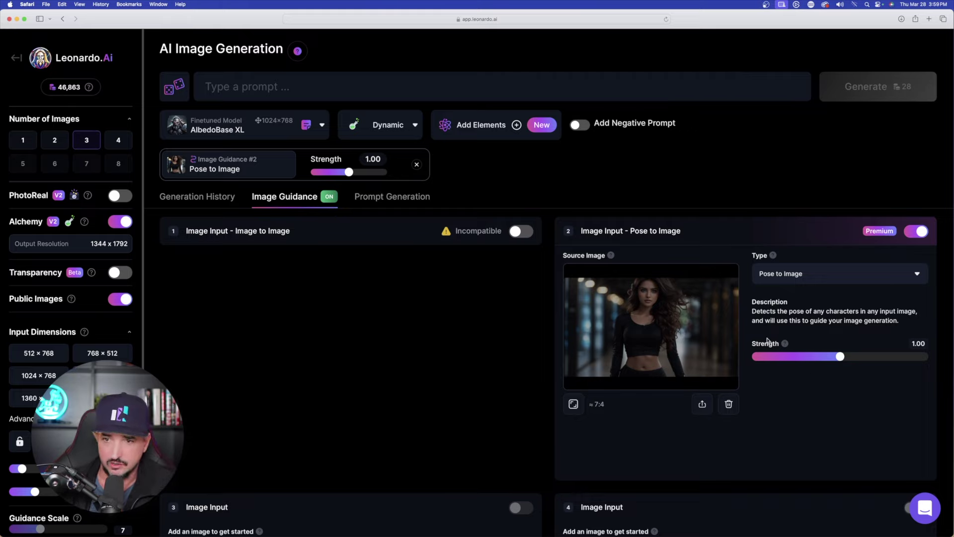
drag(843, 358, 801, 357)
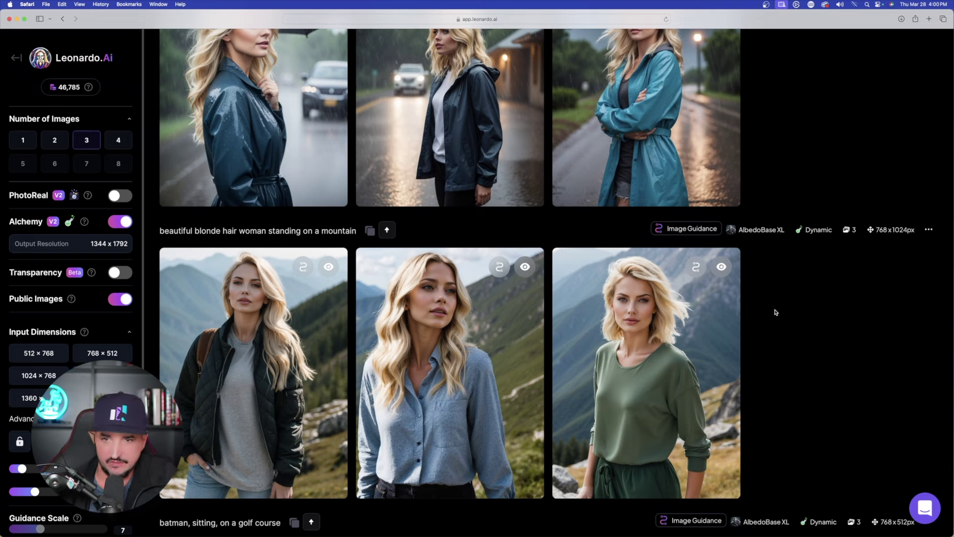
- Close the details of the mountain image and the snowy weather image
scroll(751, 308, down, 1)
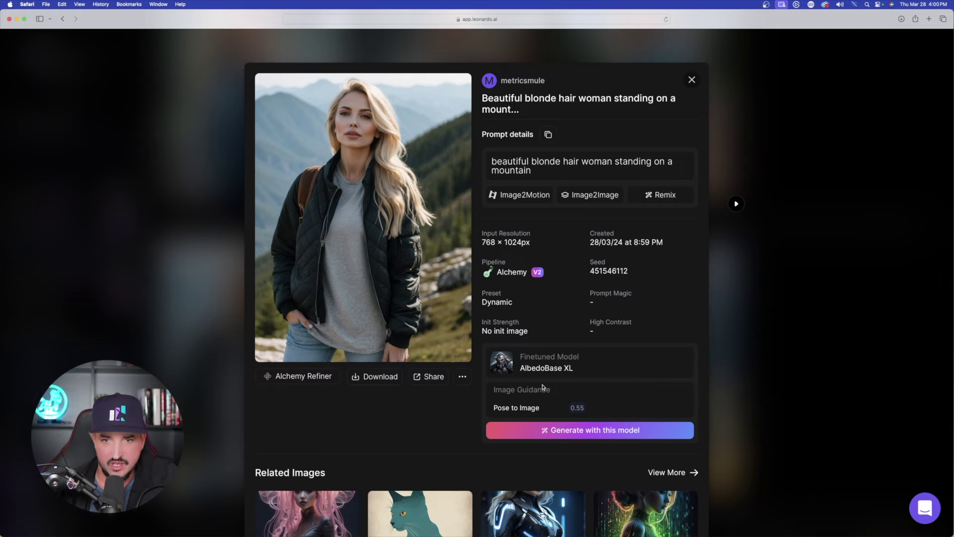
click(811, 322)
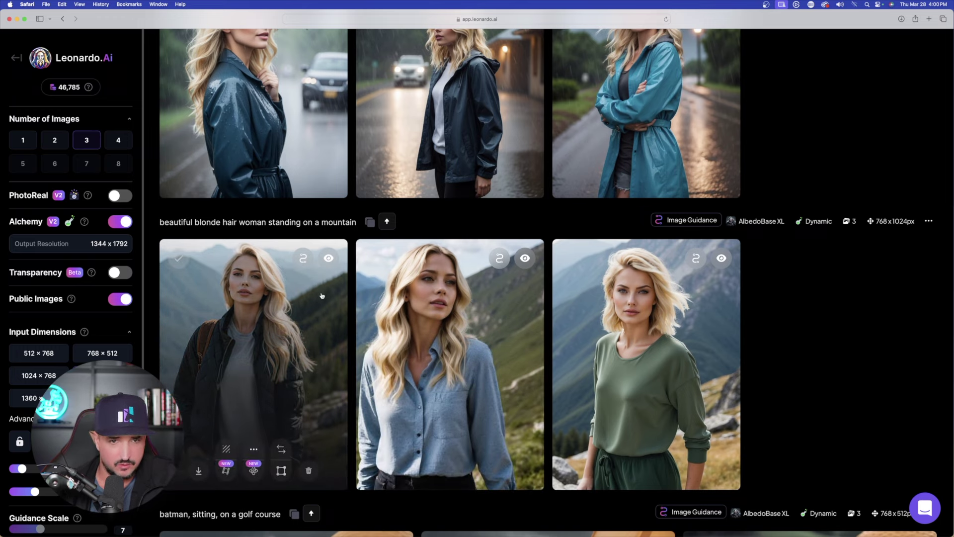
scroll(467, 254, up, 5)
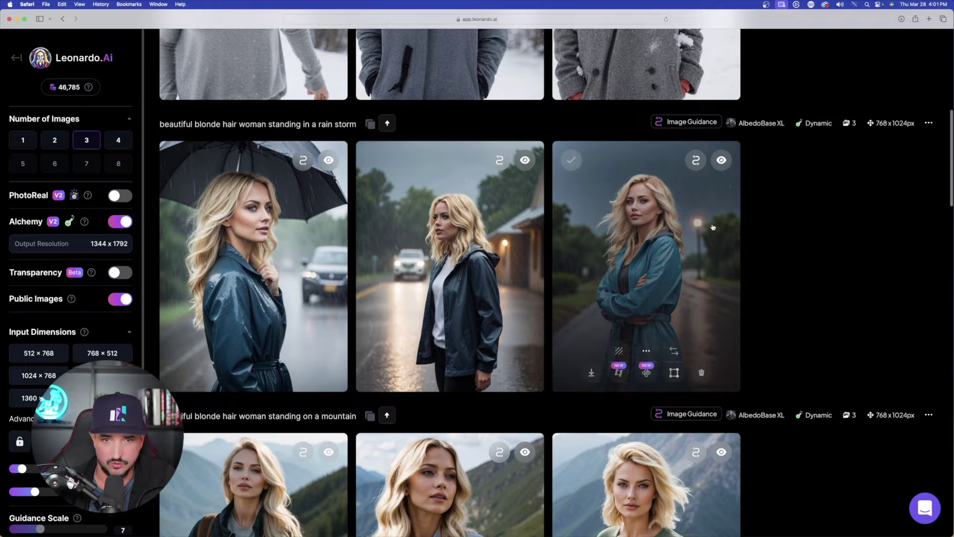
scroll(721, 216, up, 5)
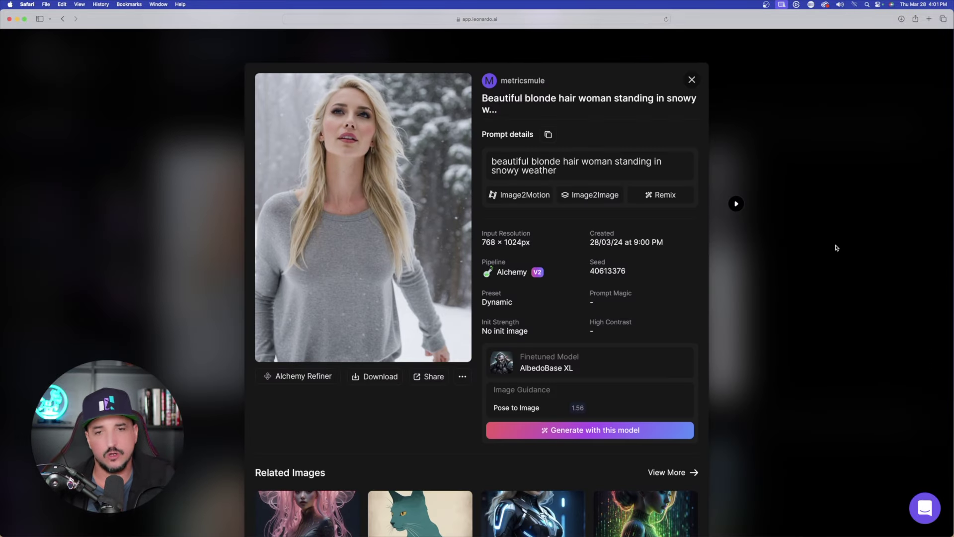
click(837, 246)
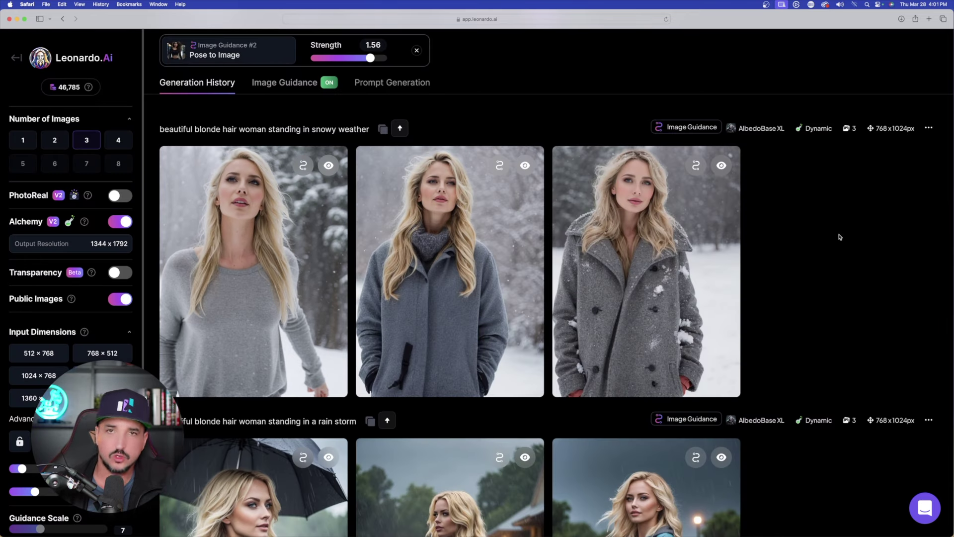
- Find the 'beautiful woman, blonde hair, blue eyes' mountain rows and their Pose to Image badge
scroll(798, 287, down, 8)
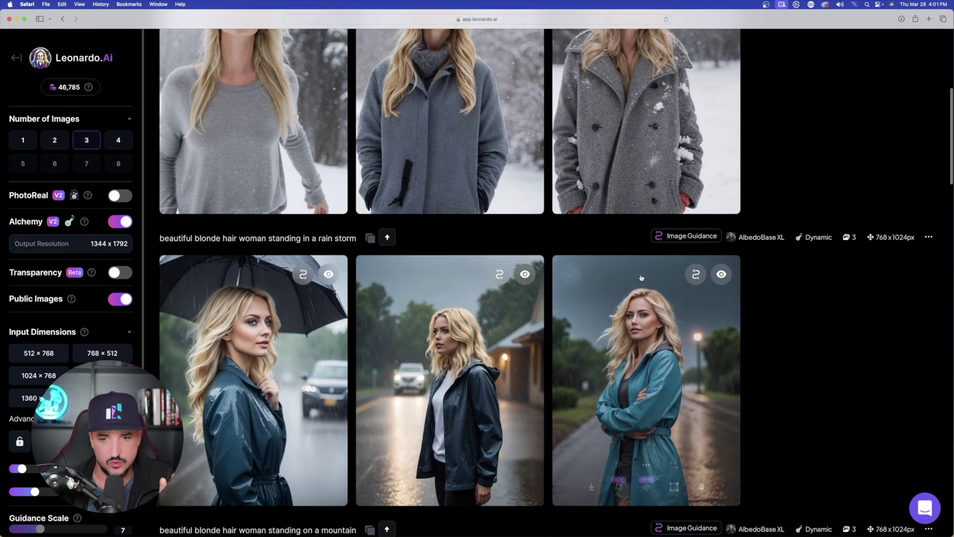
scroll(648, 272, down, 3)
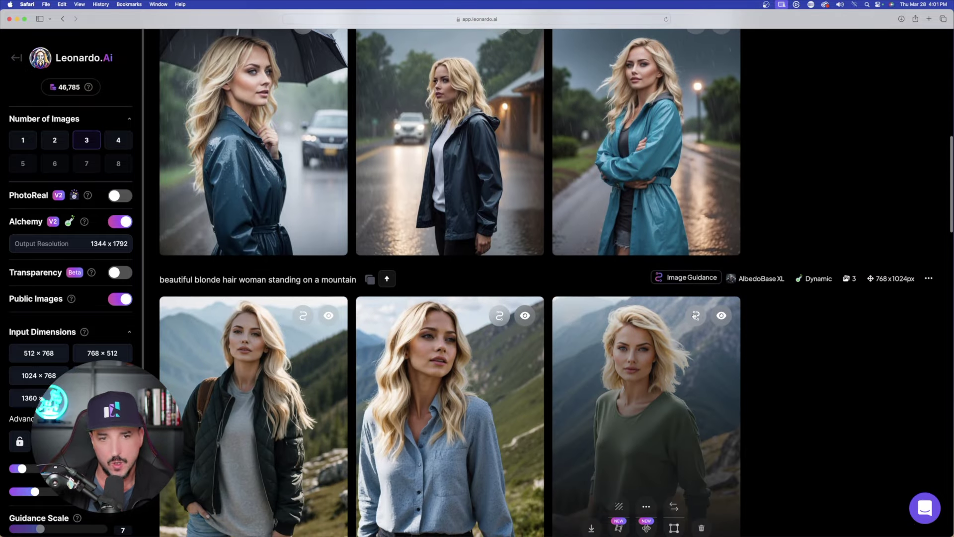
scroll(688, 308, up, 1)
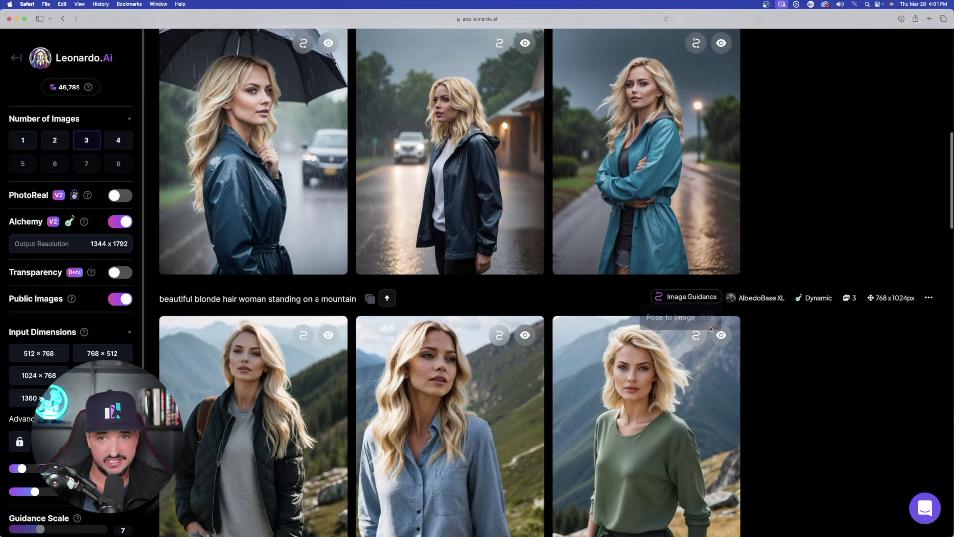
scroll(710, 326, down, 2)
scroll(710, 326, down, 2)
scroll(711, 326, down, 5)
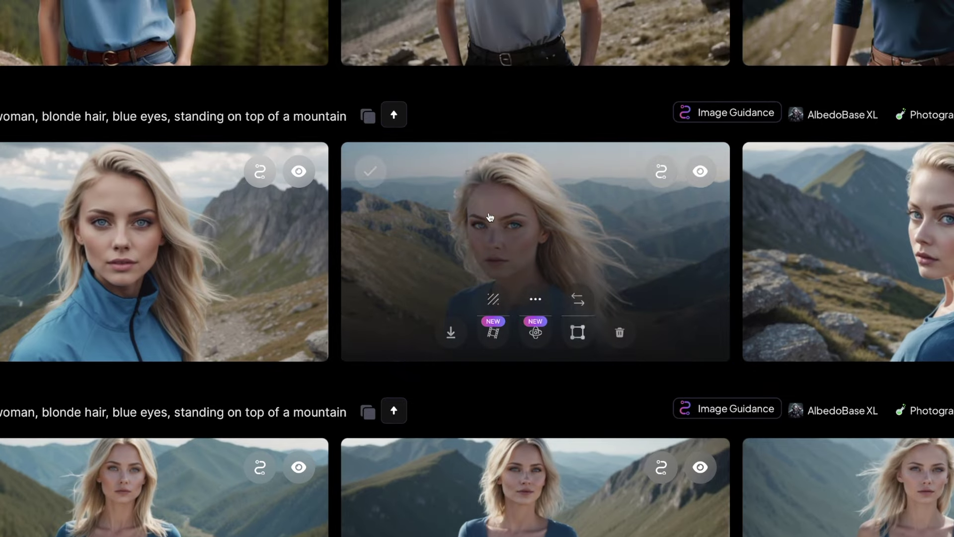
scroll(554, 280, down, 3)
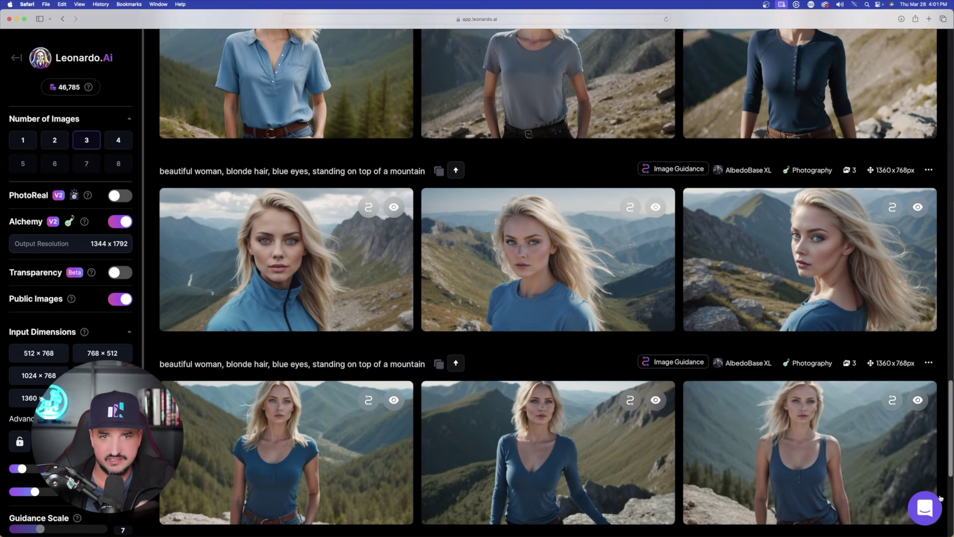
scroll(703, 412, down, 1)
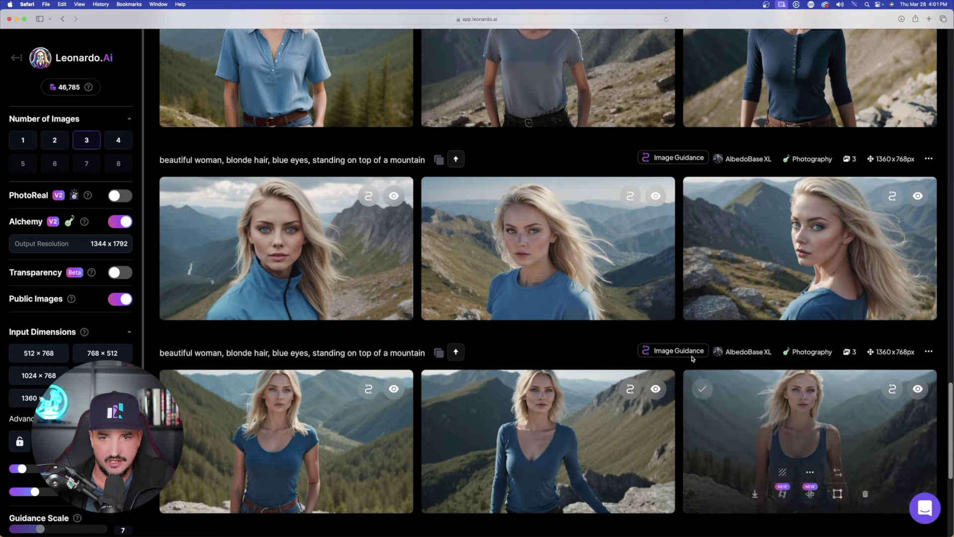
scroll(672, 346, up, 2)
mouse_move(687, 387)
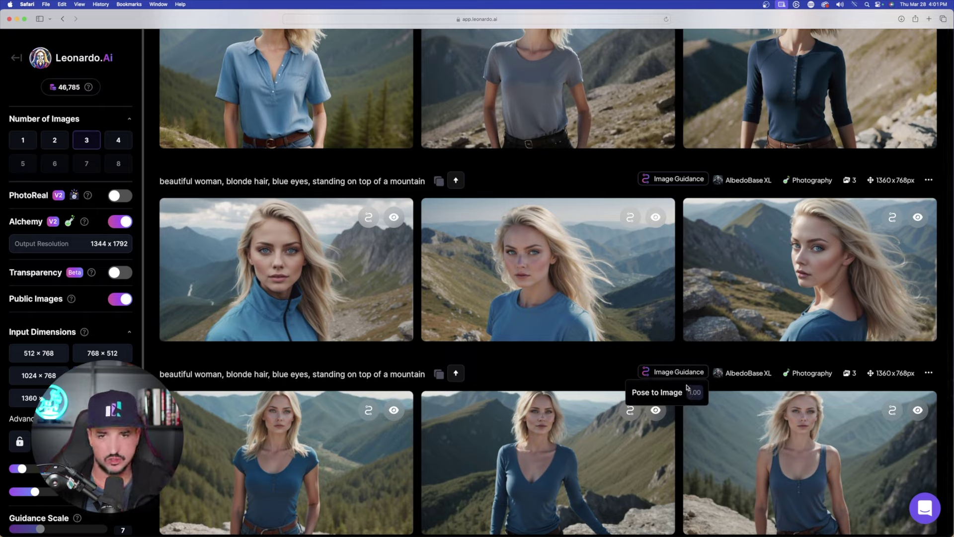
- Check the generation info for the blue-eyes mountain set, then close it
click(928, 181)
click(893, 292)
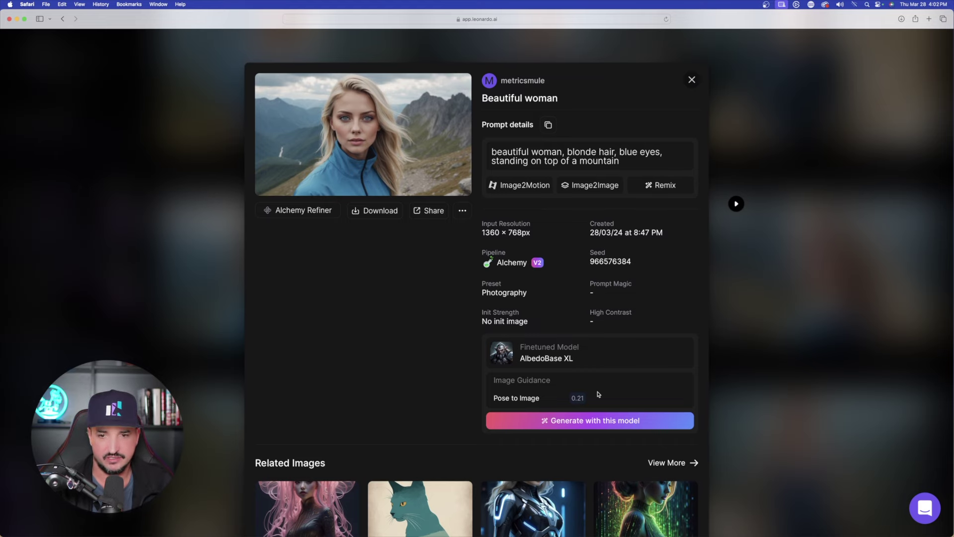
click(771, 385)
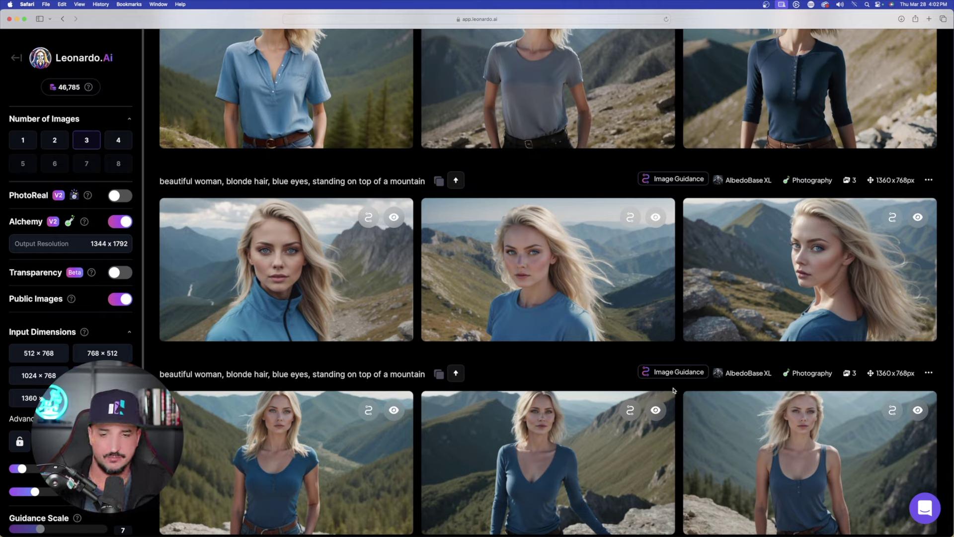
- Open the bottom-left mountain image's details and view it full size before returning to the gallery
click(394, 410)
click(377, 167)
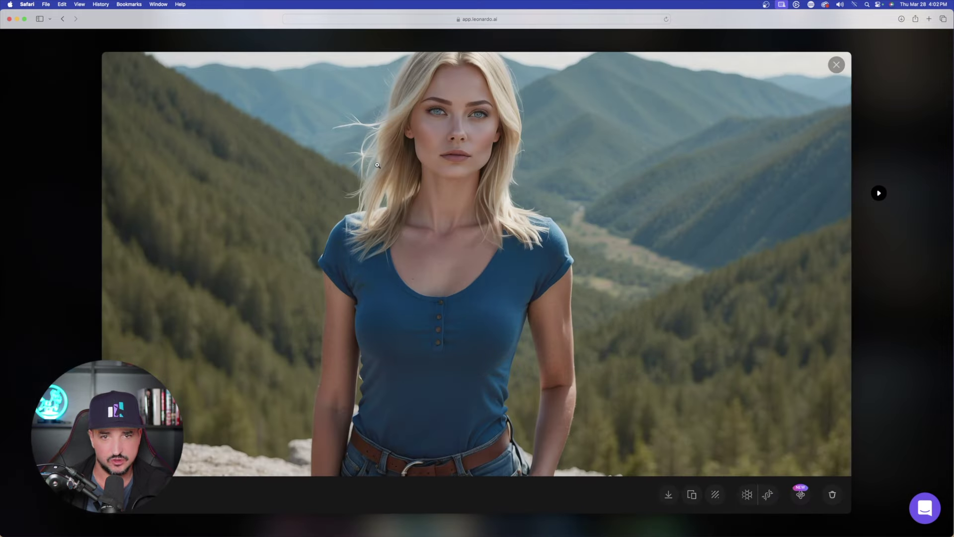
click(836, 65)
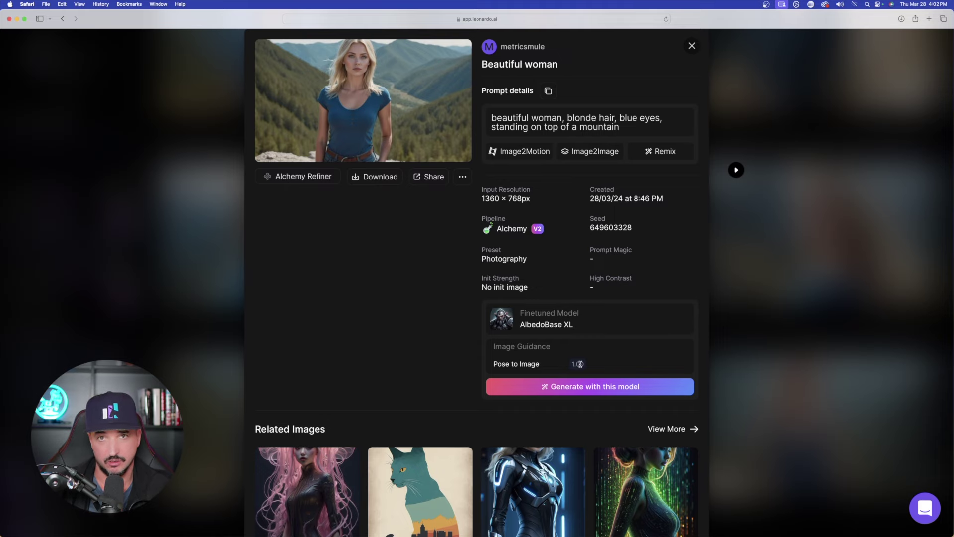
click(361, 86)
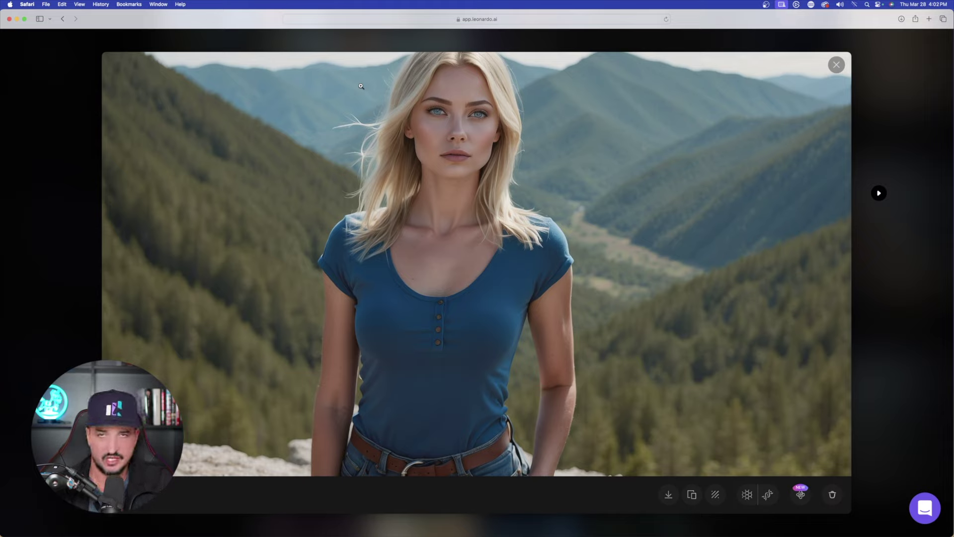
click(361, 87)
click(220, 211)
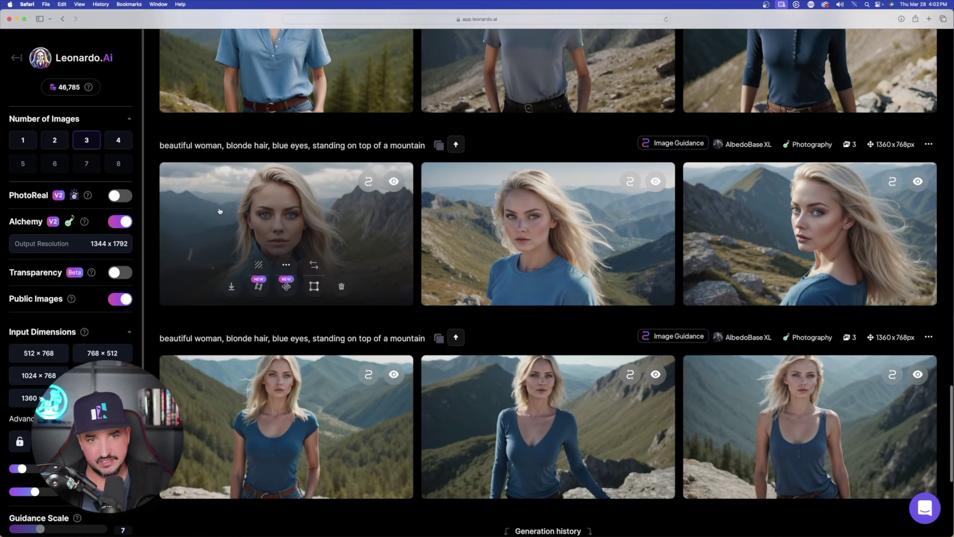
- Browse the blue-shirt images full size, landing on details showing Pose to Image 1.55
click(282, 212)
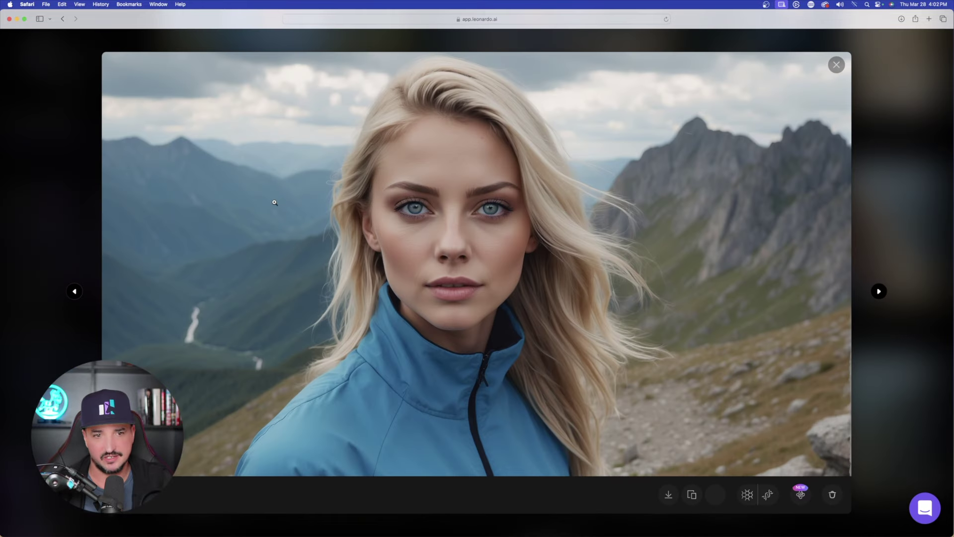
click(879, 291)
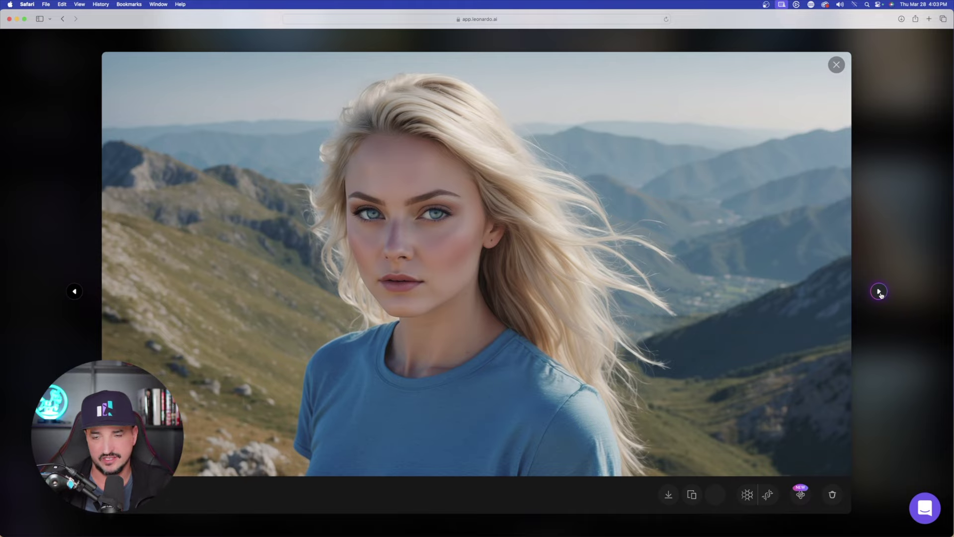
click(879, 291)
key(Escape)
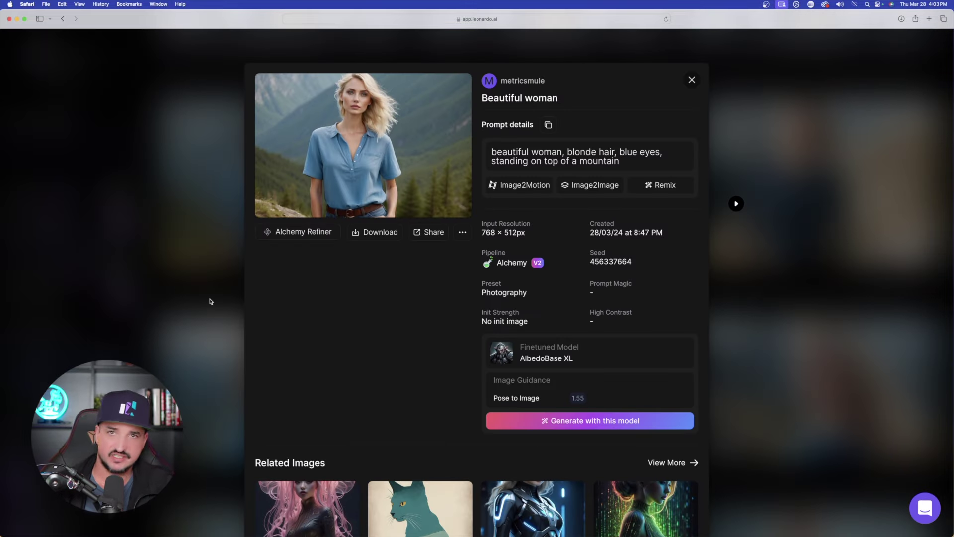
click(411, 164)
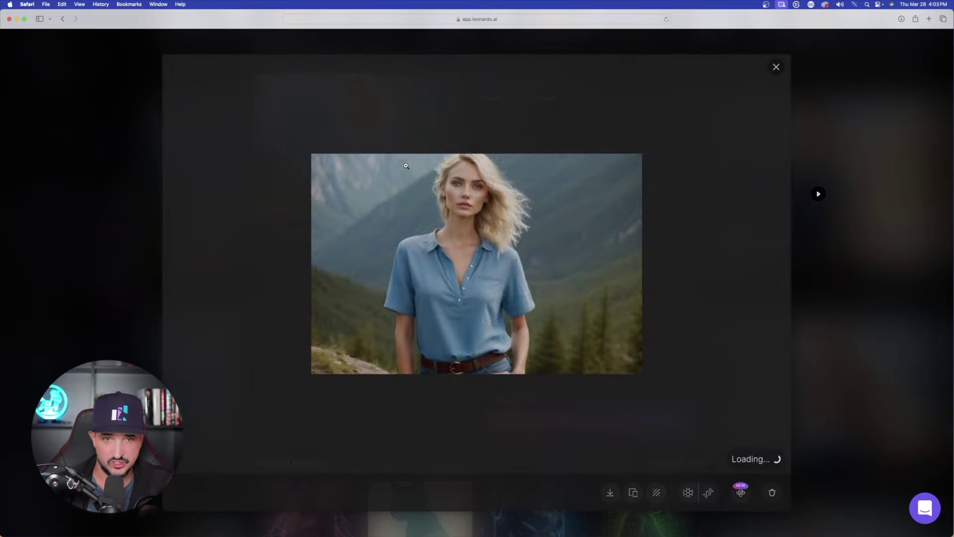
key(Escape)
scroll(836, 313, down, 1)
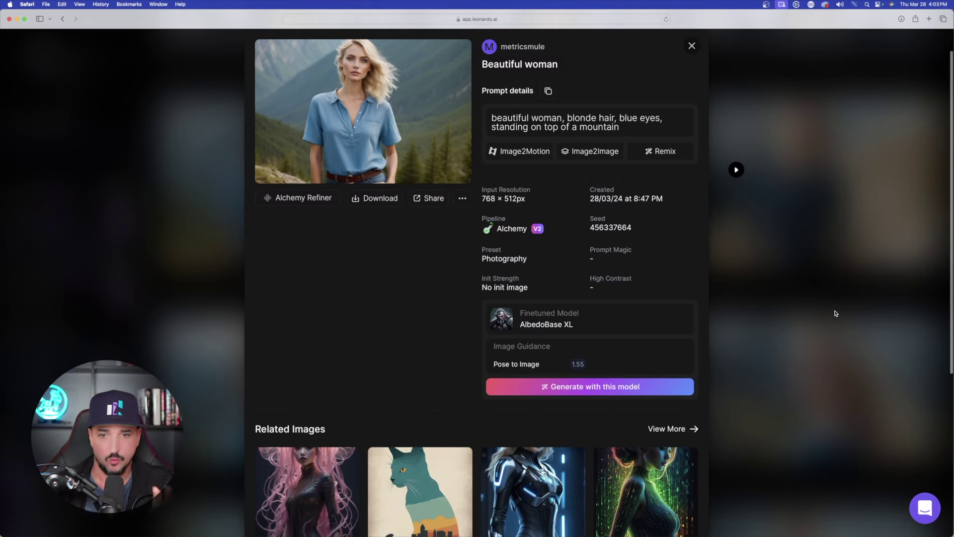